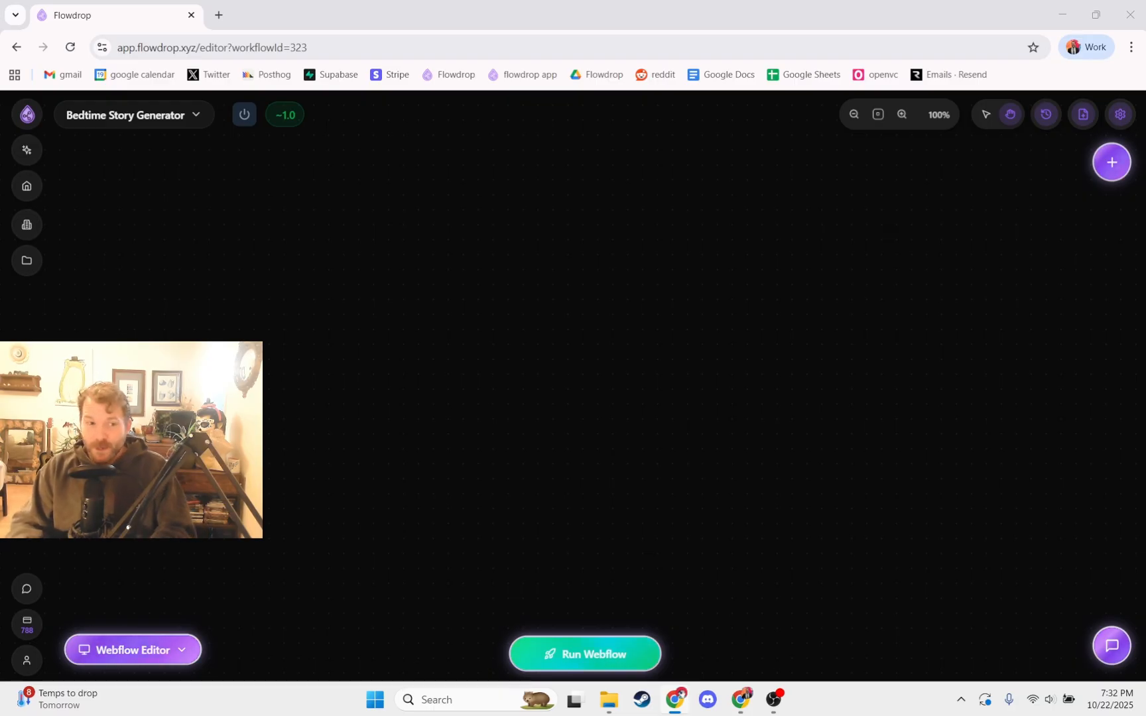
Step: Add a general Manual Trigger node to the empty Bedtime Story Generator workflow and position it on the canvas
click(1111, 162)
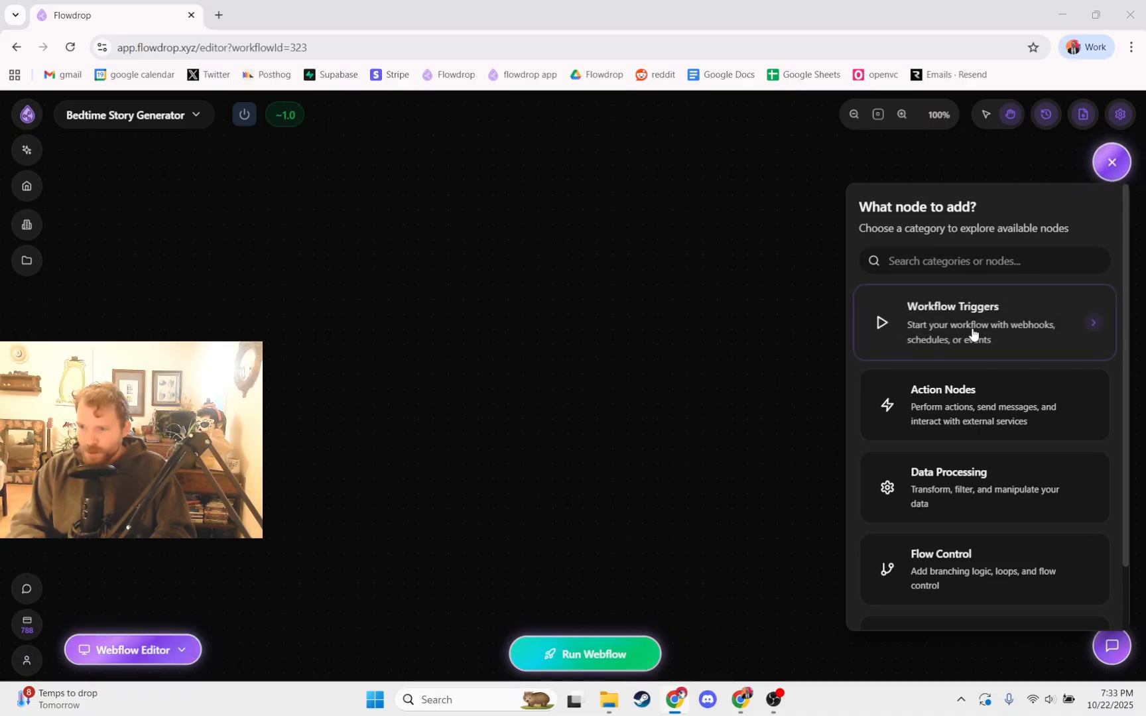
scroll(954, 409, down, 1)
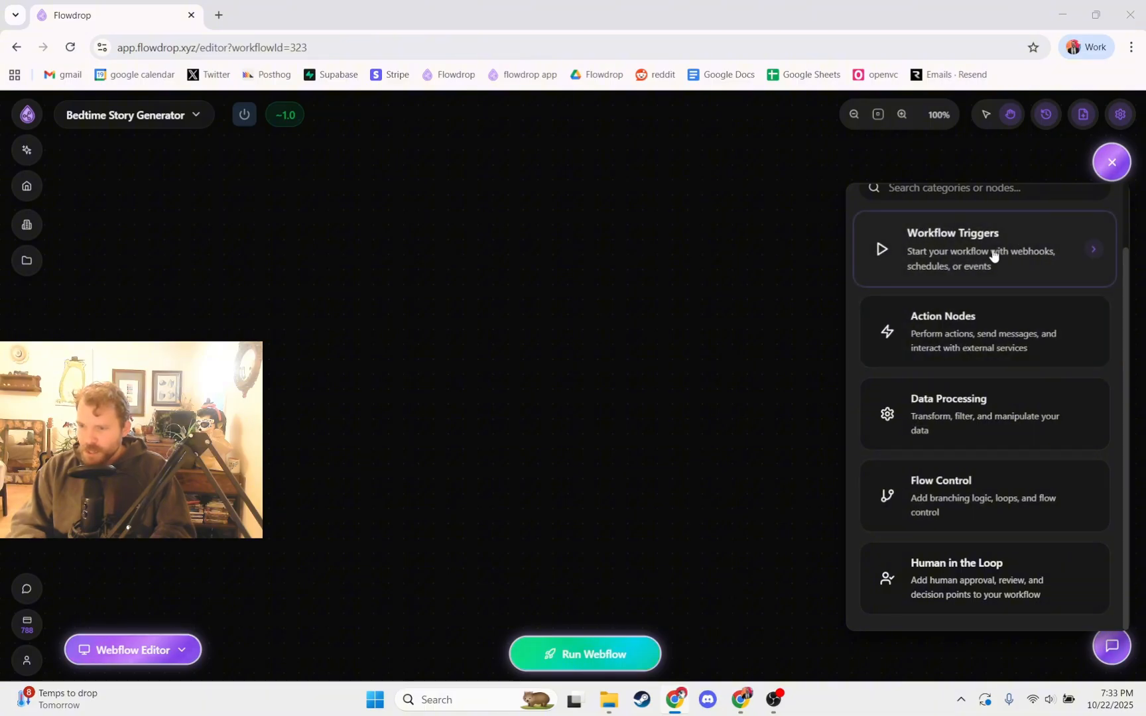
scroll(992, 255, up, 1)
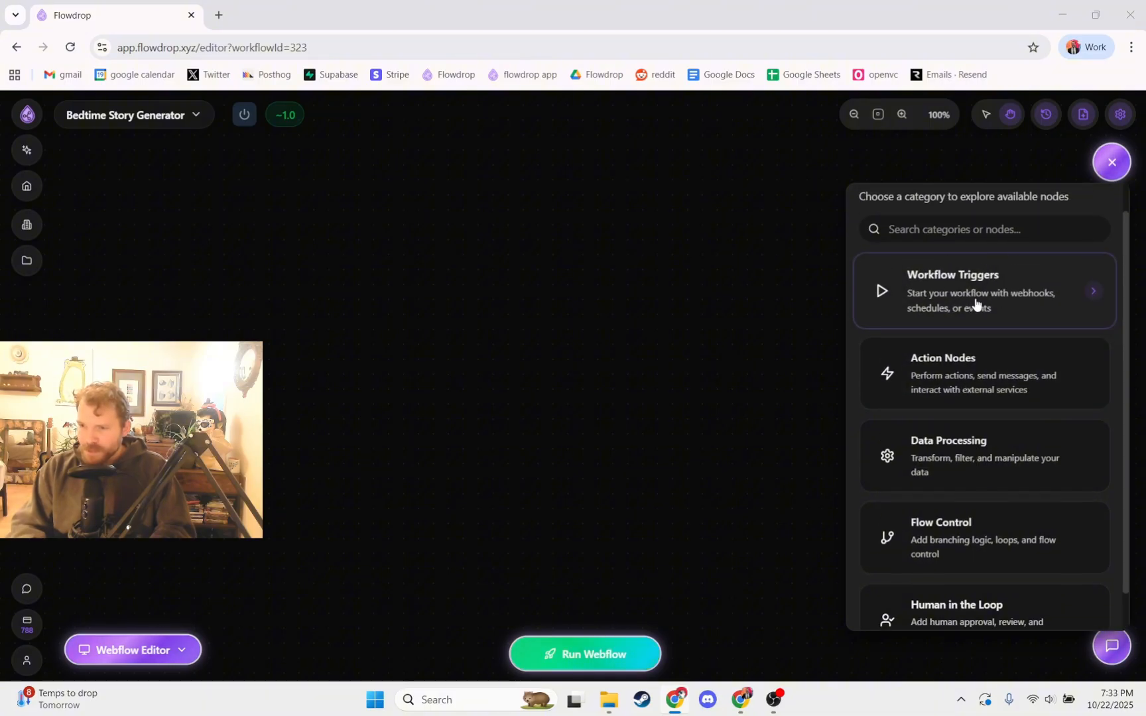
click(1013, 315)
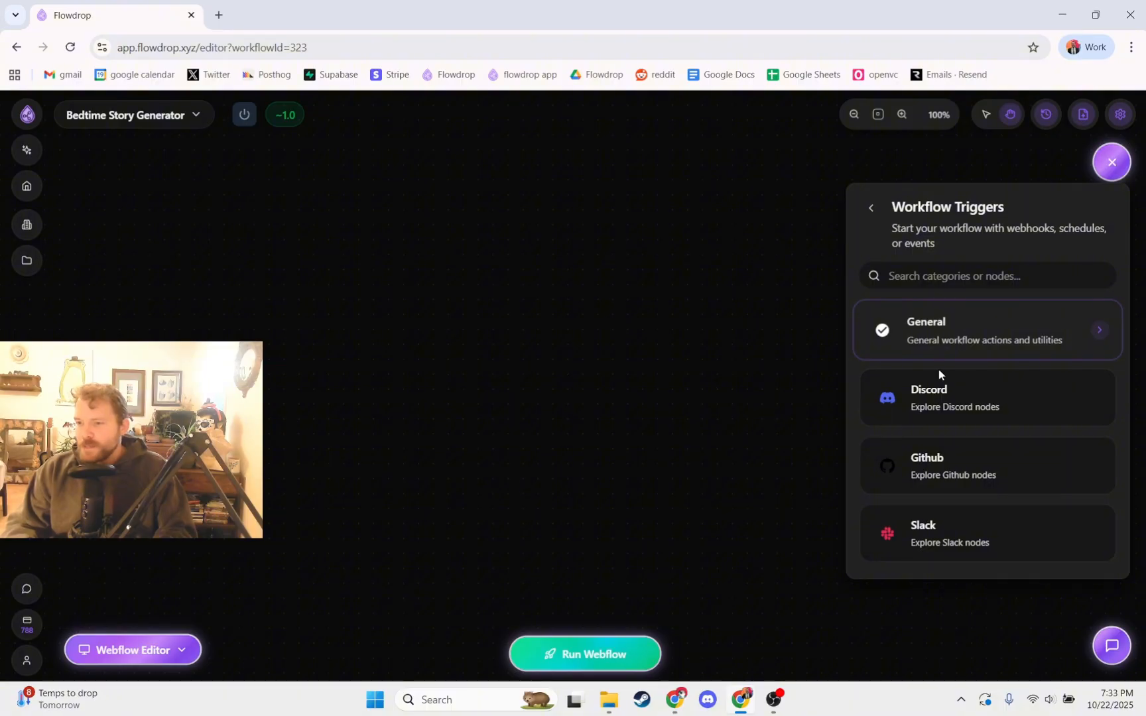
click(959, 340)
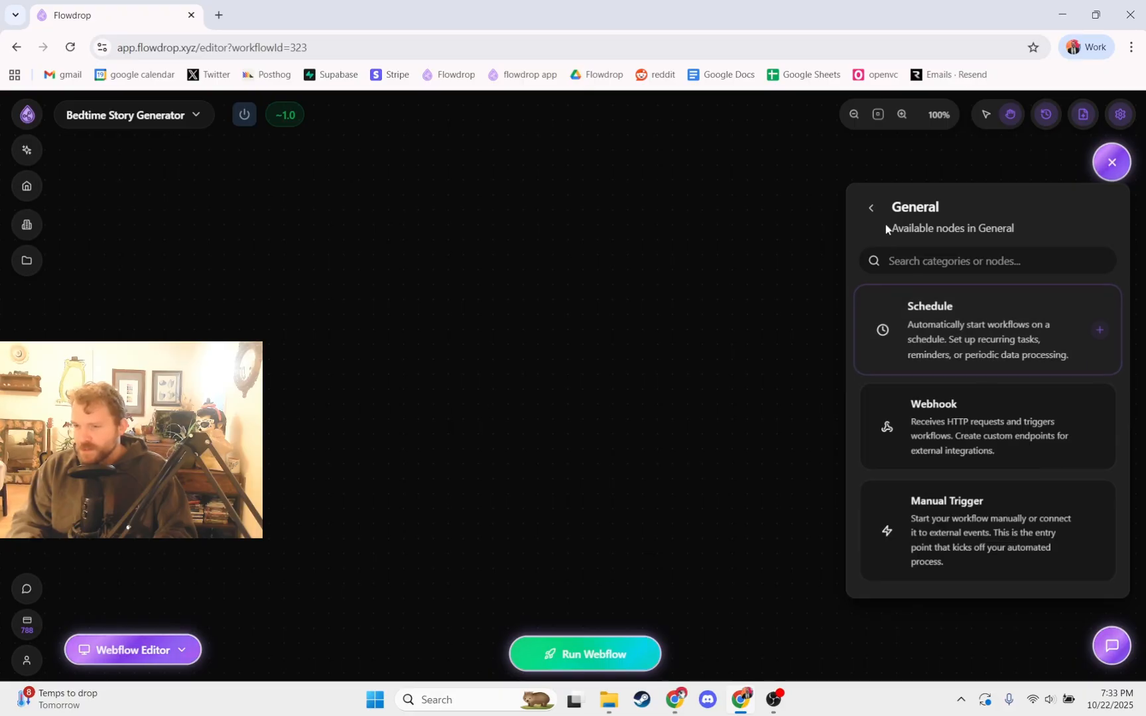
click(871, 209)
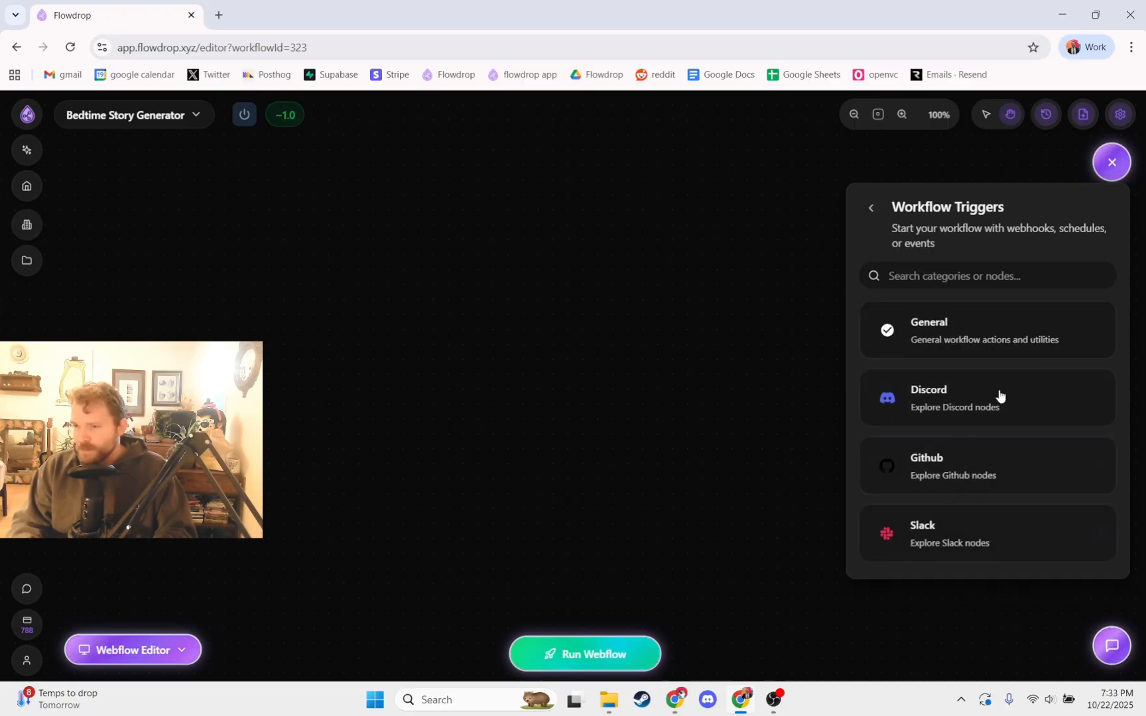
click(995, 356)
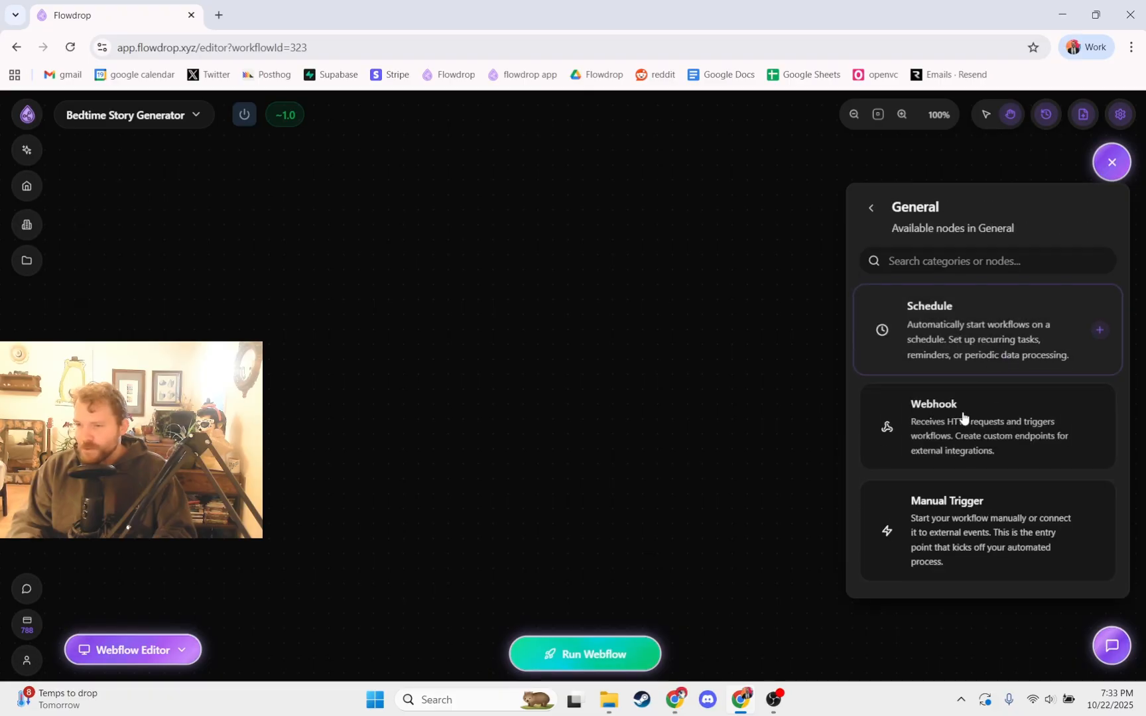
click(927, 532)
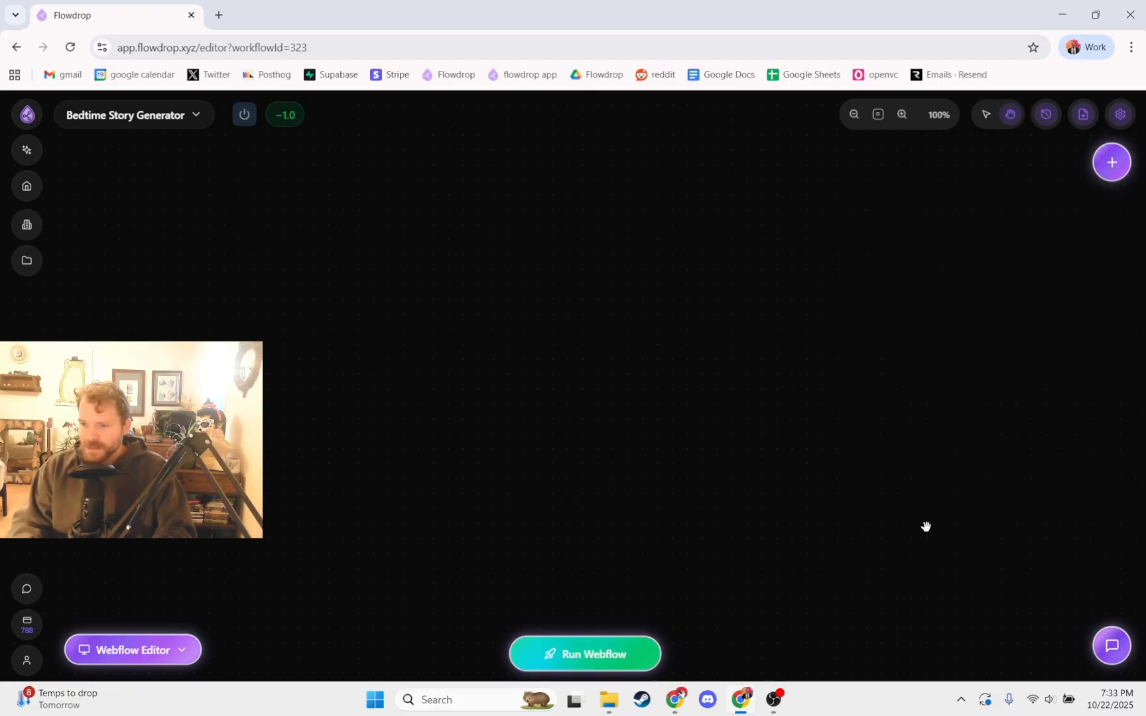
drag(537, 379, 480, 364)
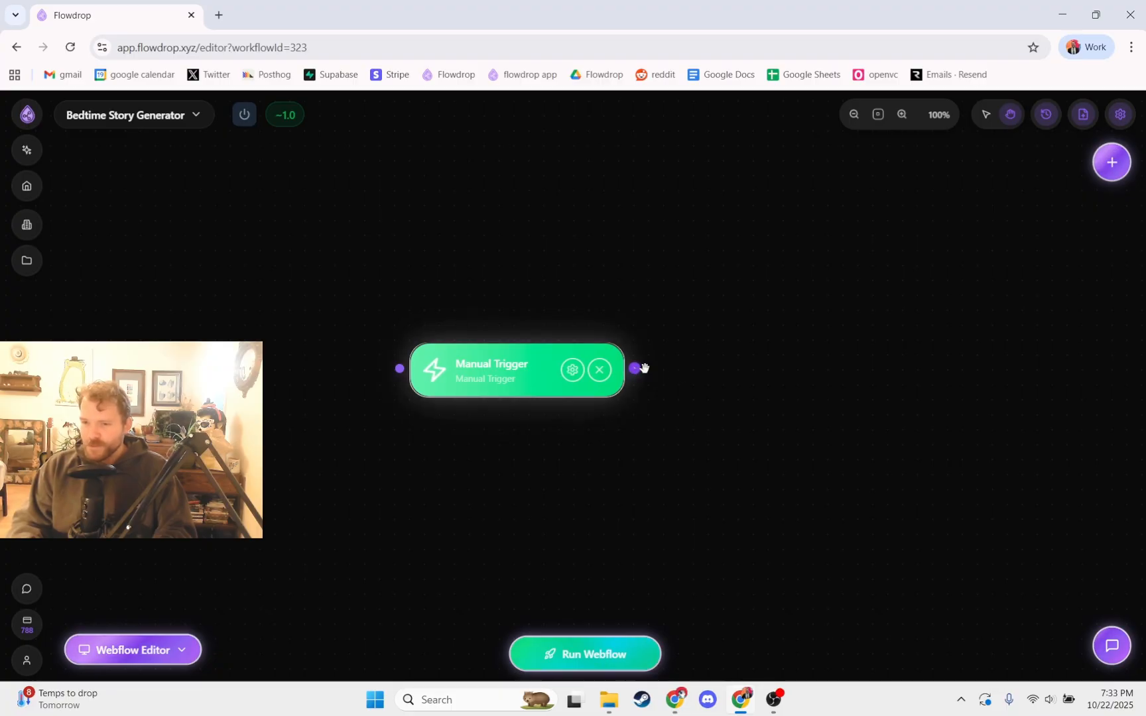
drag(637, 369, 743, 411)
click(757, 218)
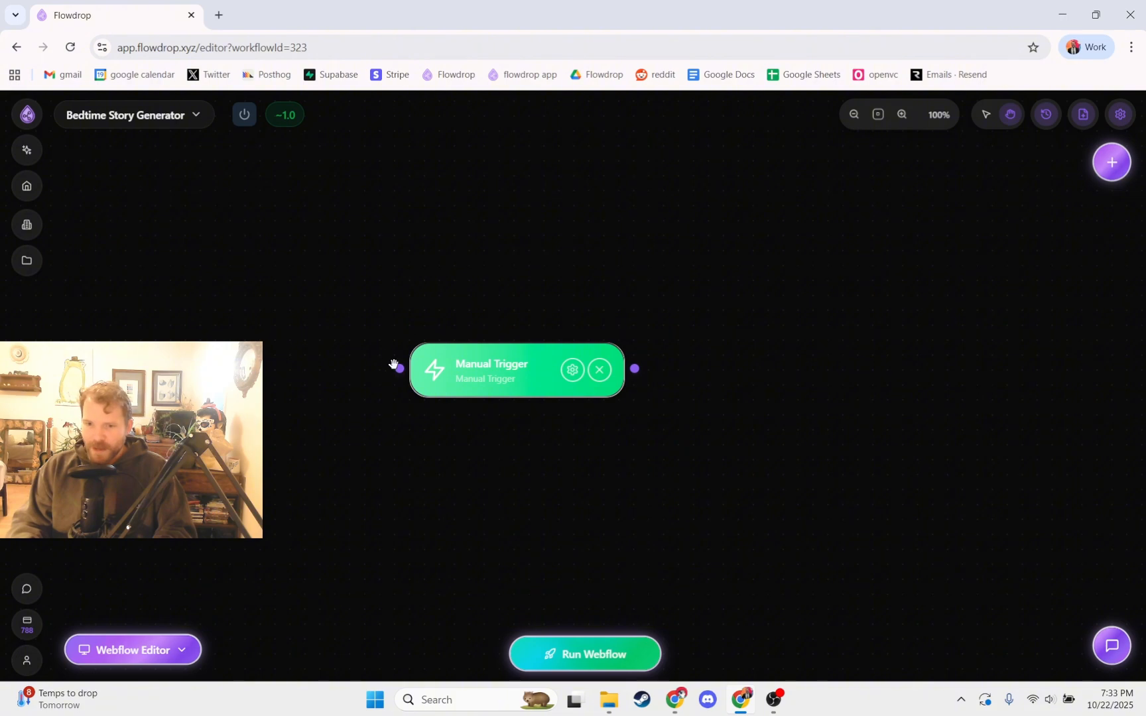
drag(398, 368, 289, 404)
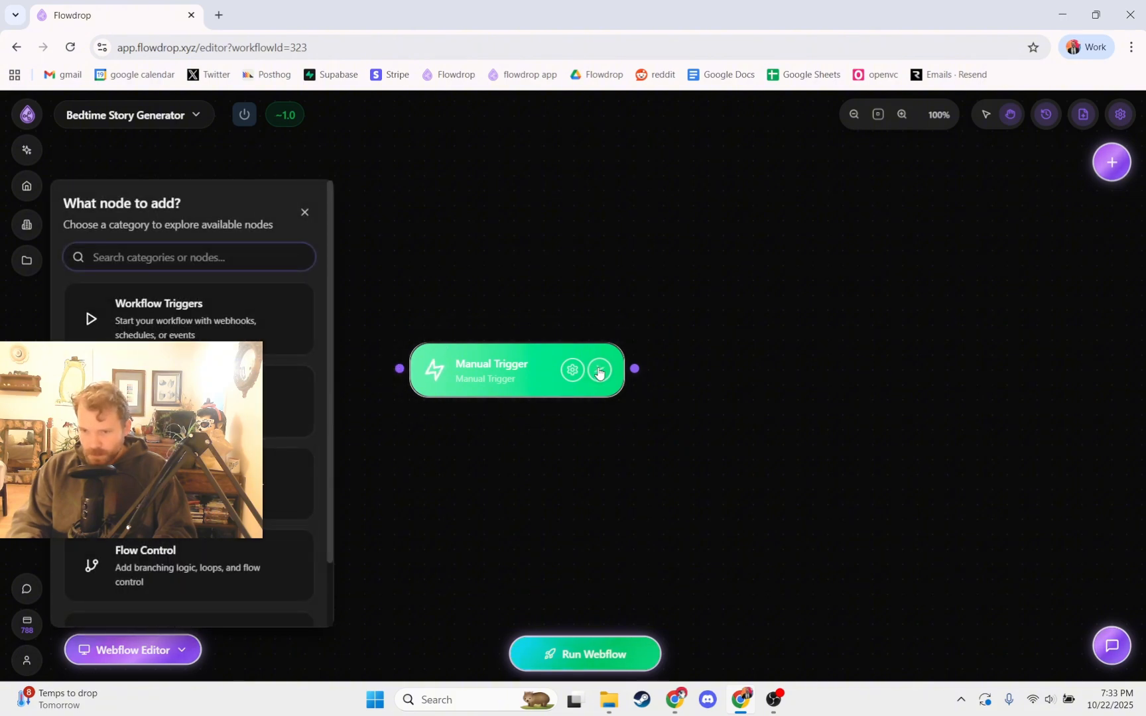
Step: Begin a new node from the Manual Trigger's output and browse the AI nodes and app integrations among the action nodes
drag(634, 369, 714, 392)
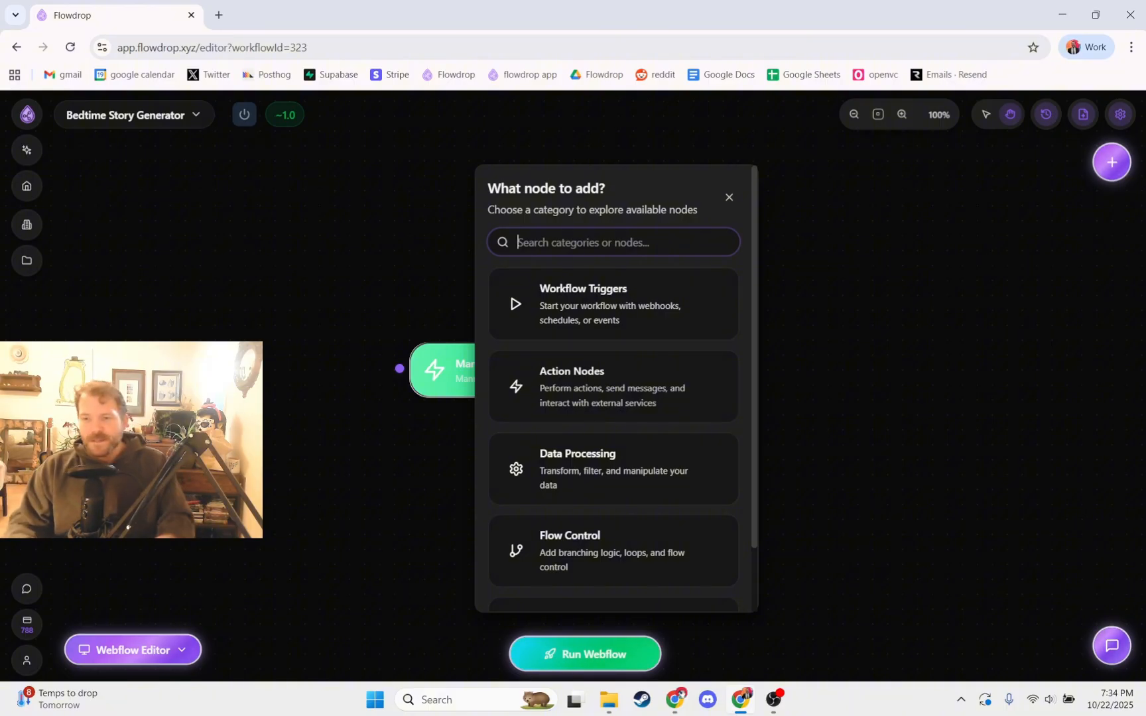
click(563, 401)
click(567, 376)
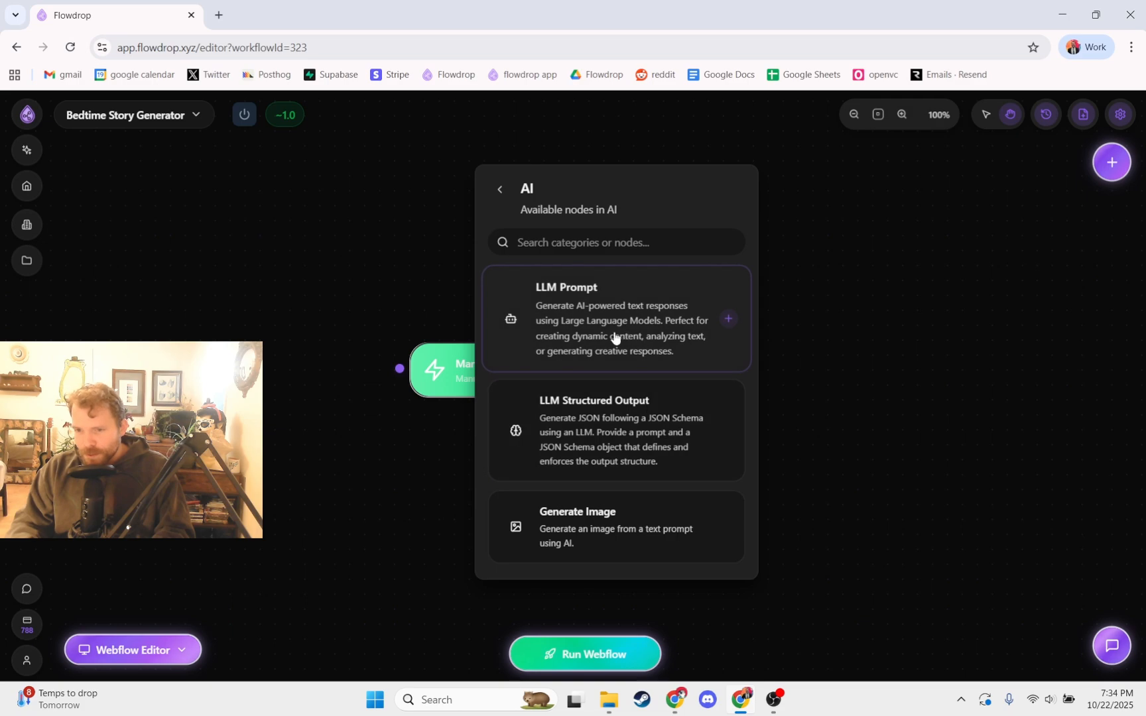
click(500, 190)
scroll(564, 394, down, 3)
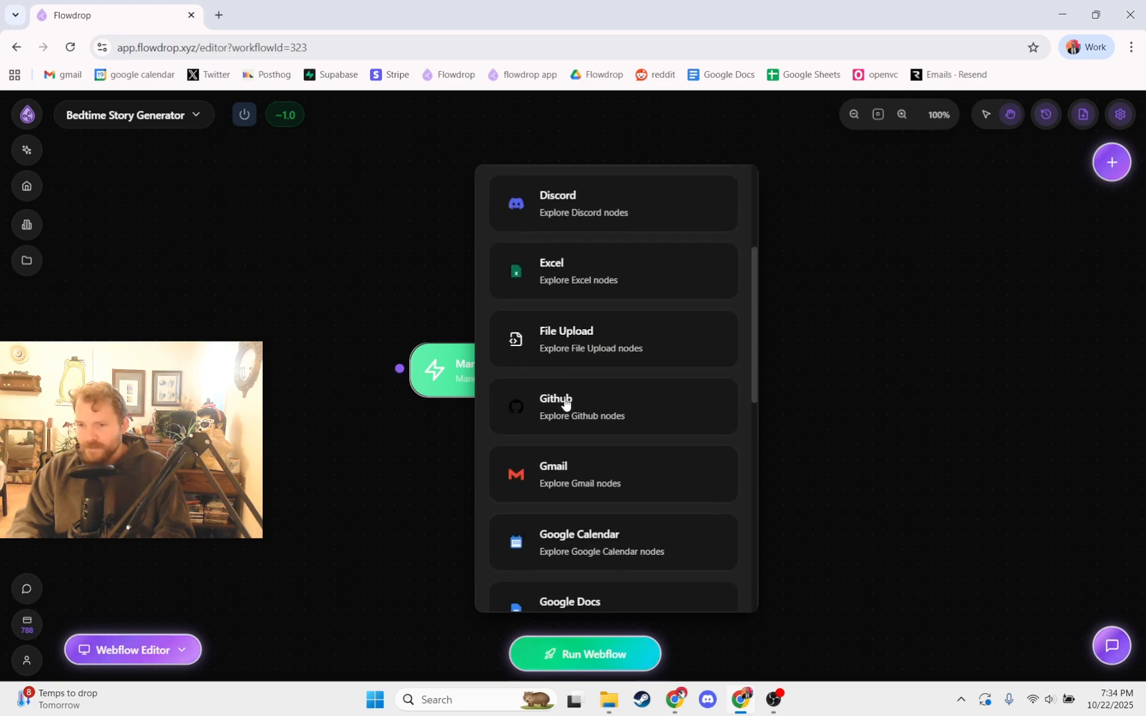
scroll(564, 403, down, 4)
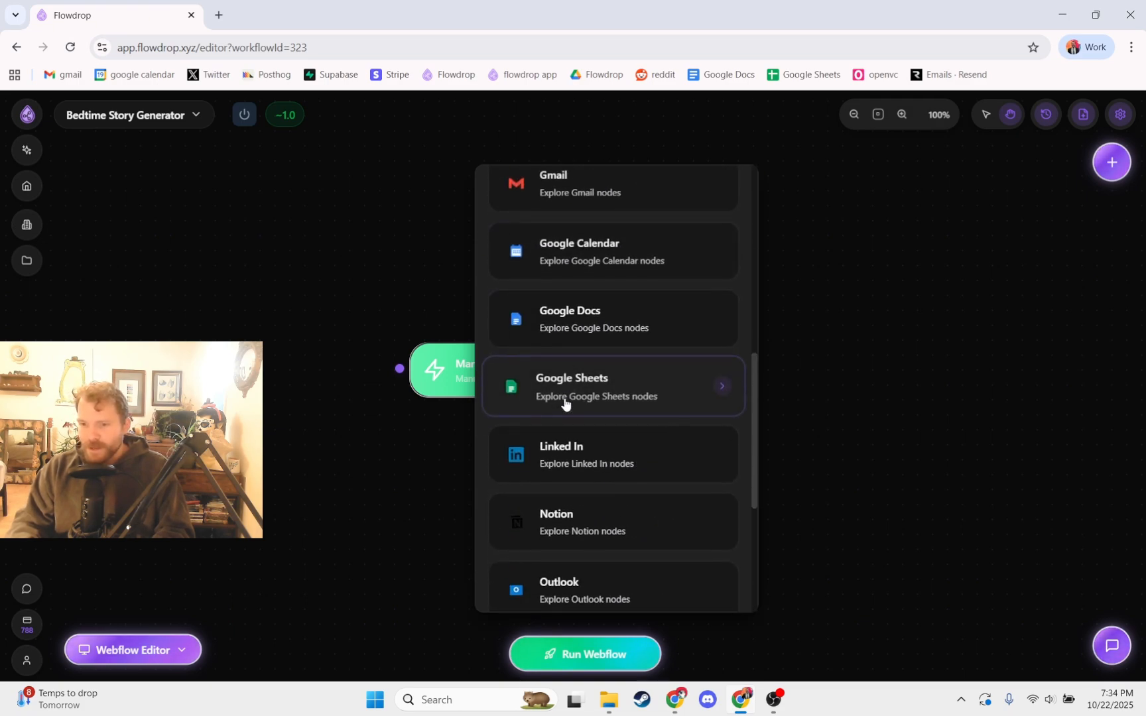
scroll(563, 401, up, 1)
scroll(594, 323, down, 4)
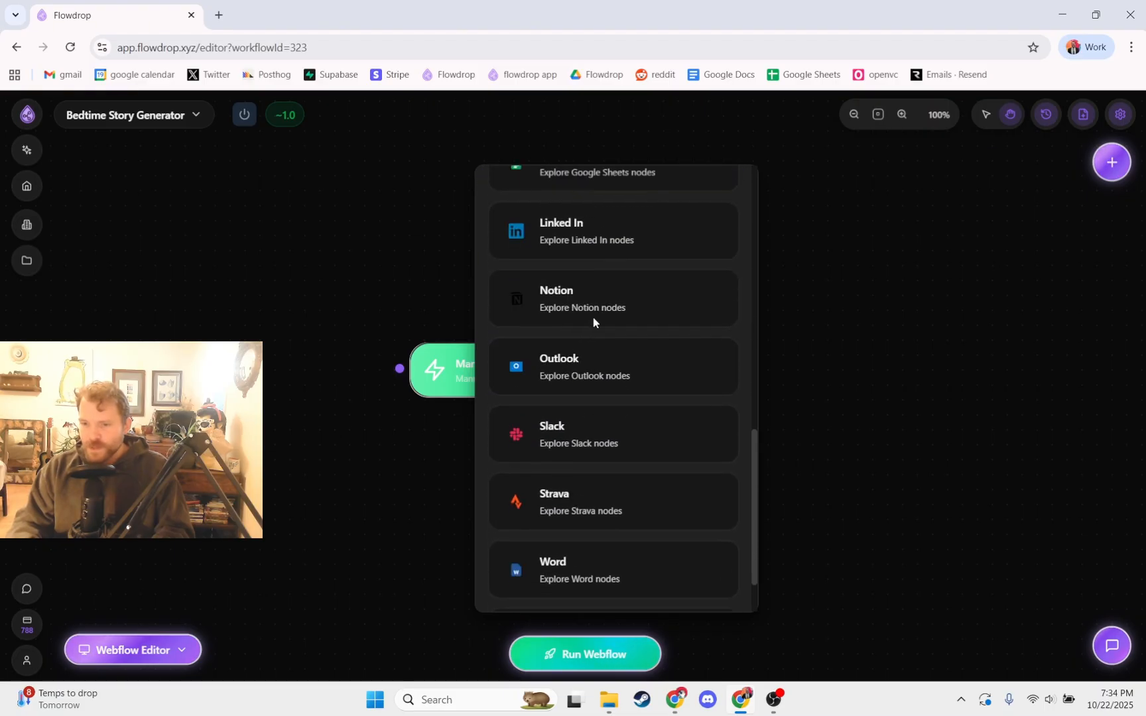
scroll(598, 326, up, 1)
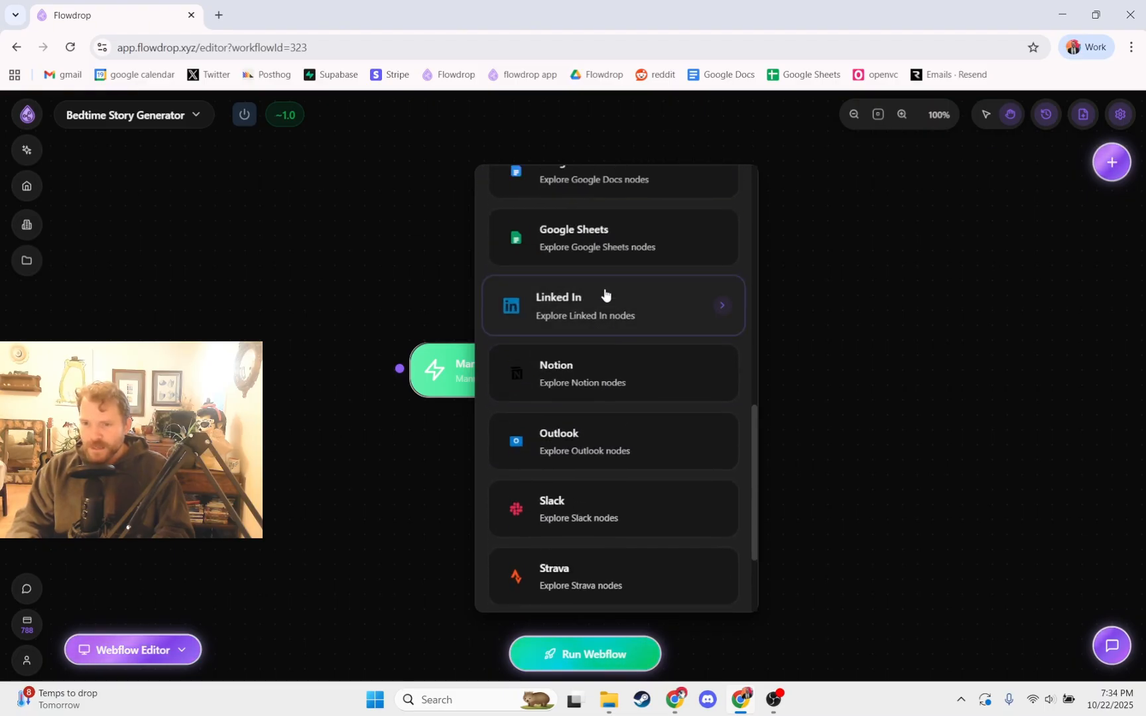
scroll(605, 294, up, 10)
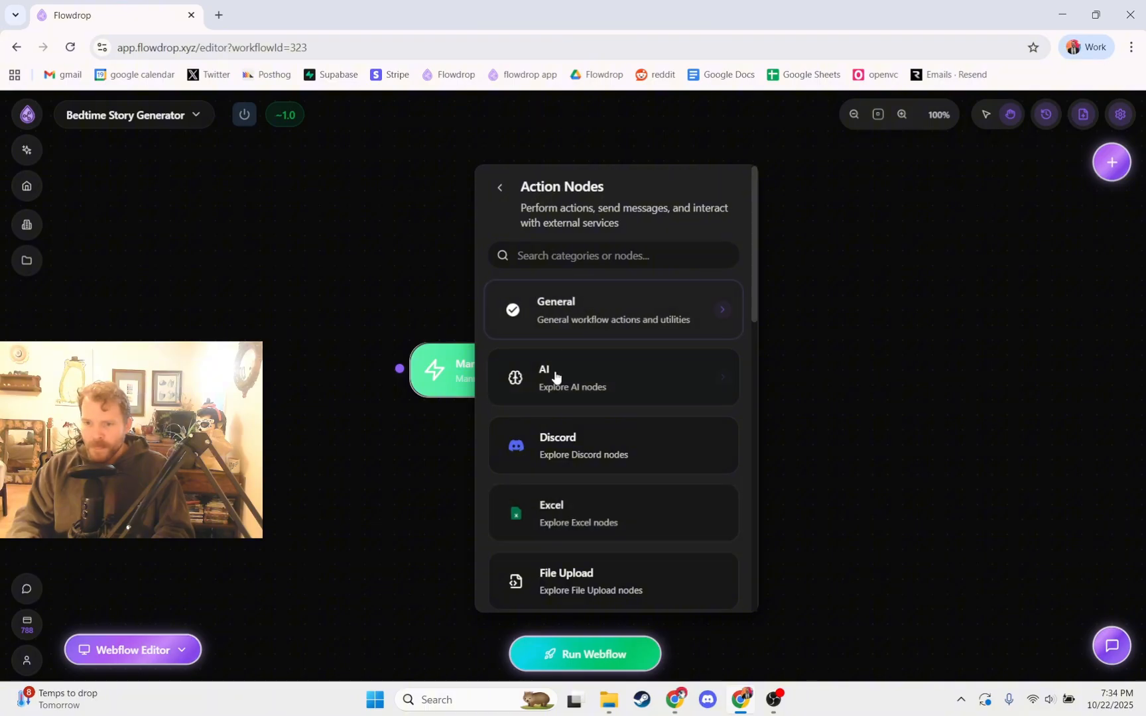
Step: Add an AI LLM Prompt node connected to the Manual Trigger and align it level with the trigger
click(573, 386)
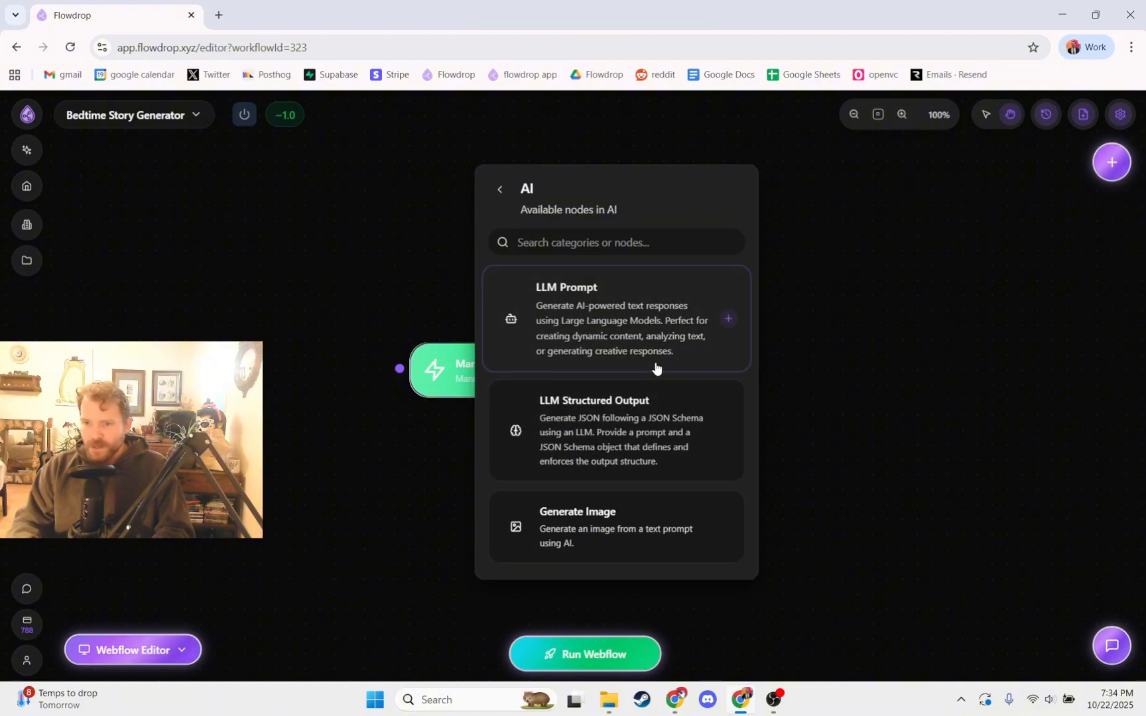
click(627, 325)
drag(524, 369, 462, 382)
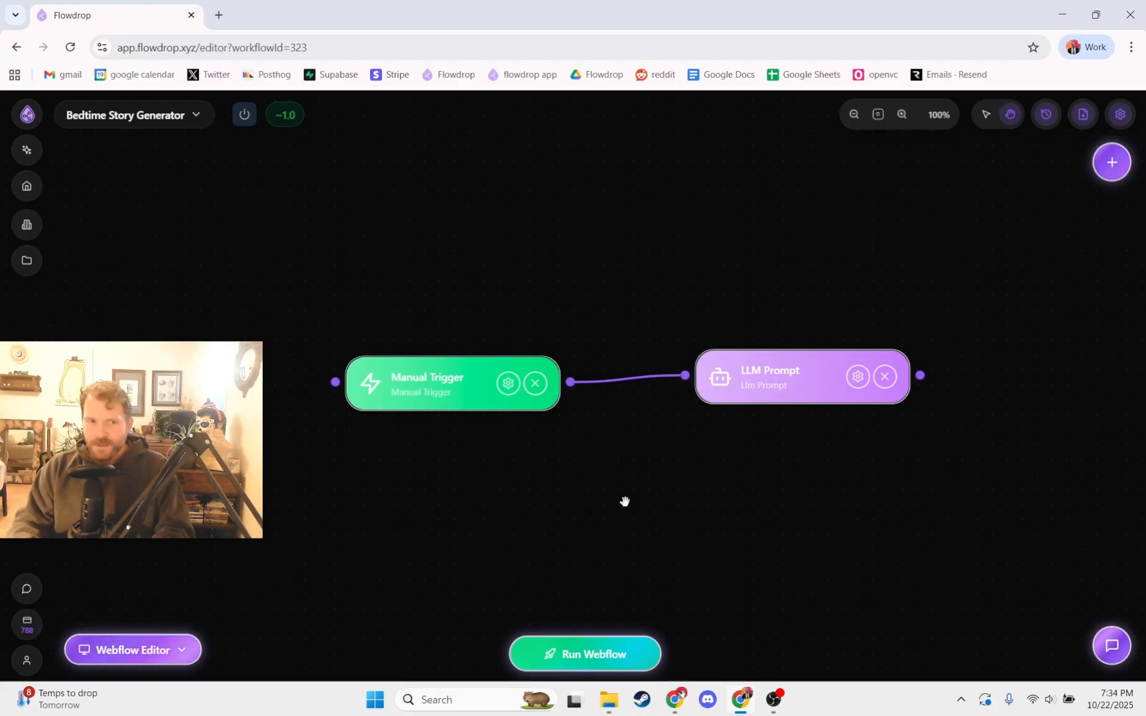
drag(625, 501, 552, 506)
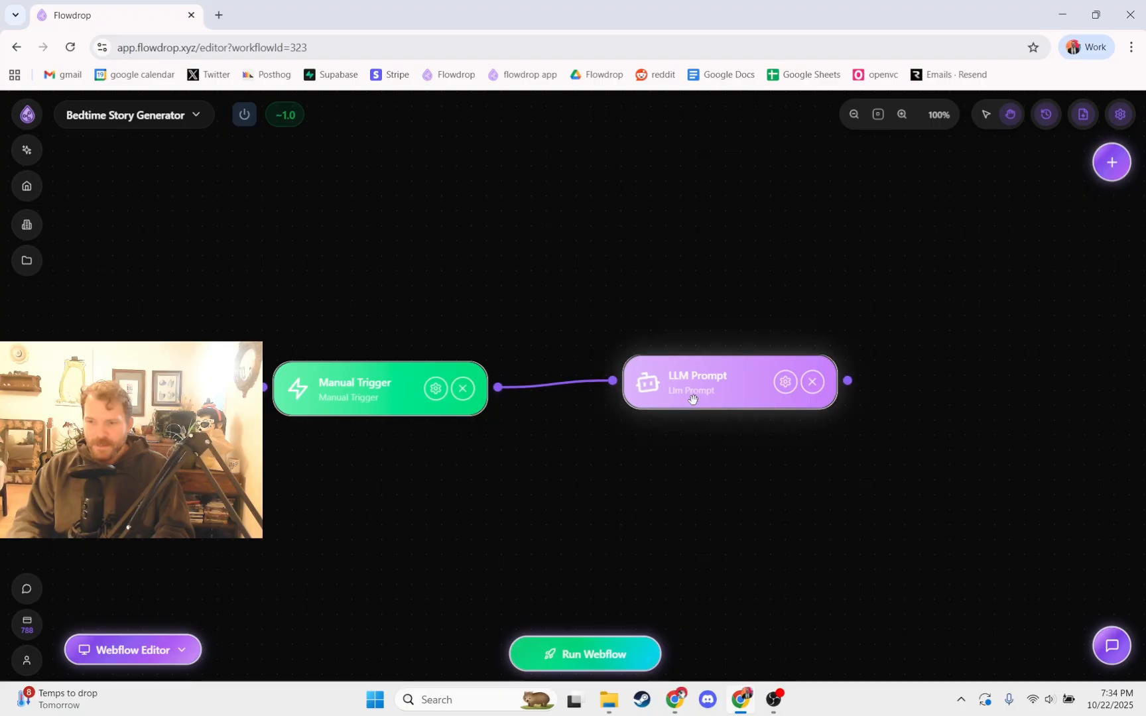
drag(689, 399, 653, 407)
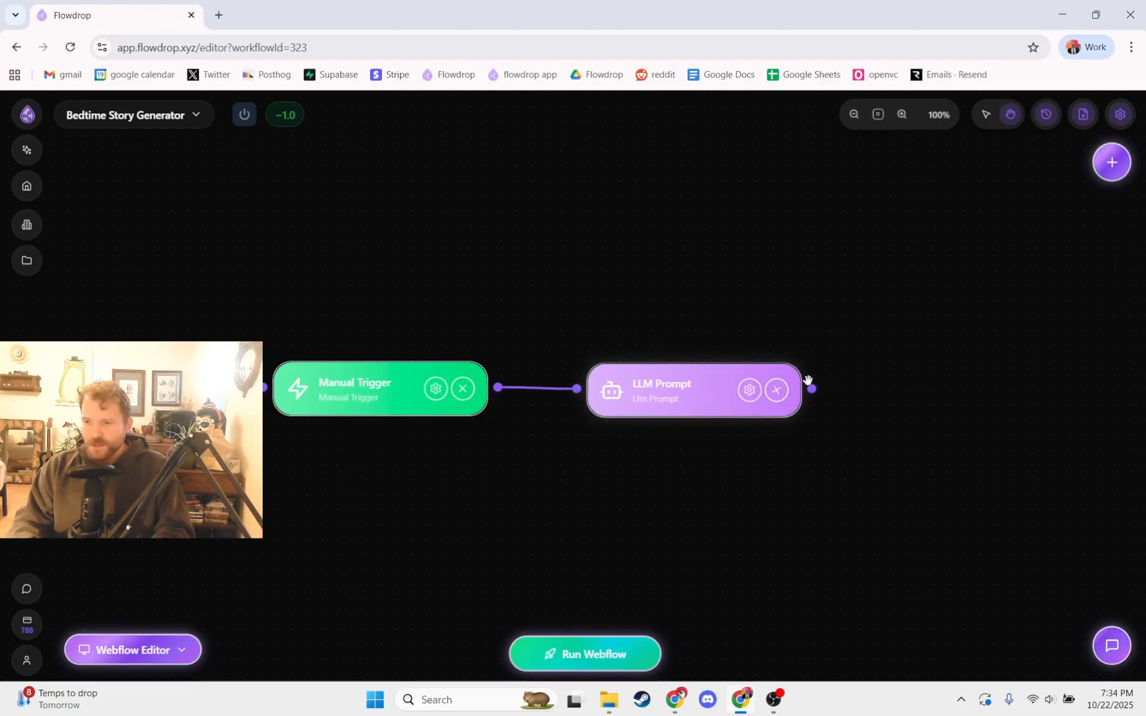
Step: Add a Set Value node connected to the LLM Prompt's output and line it up with the other nodes
drag(812, 389, 889, 402)
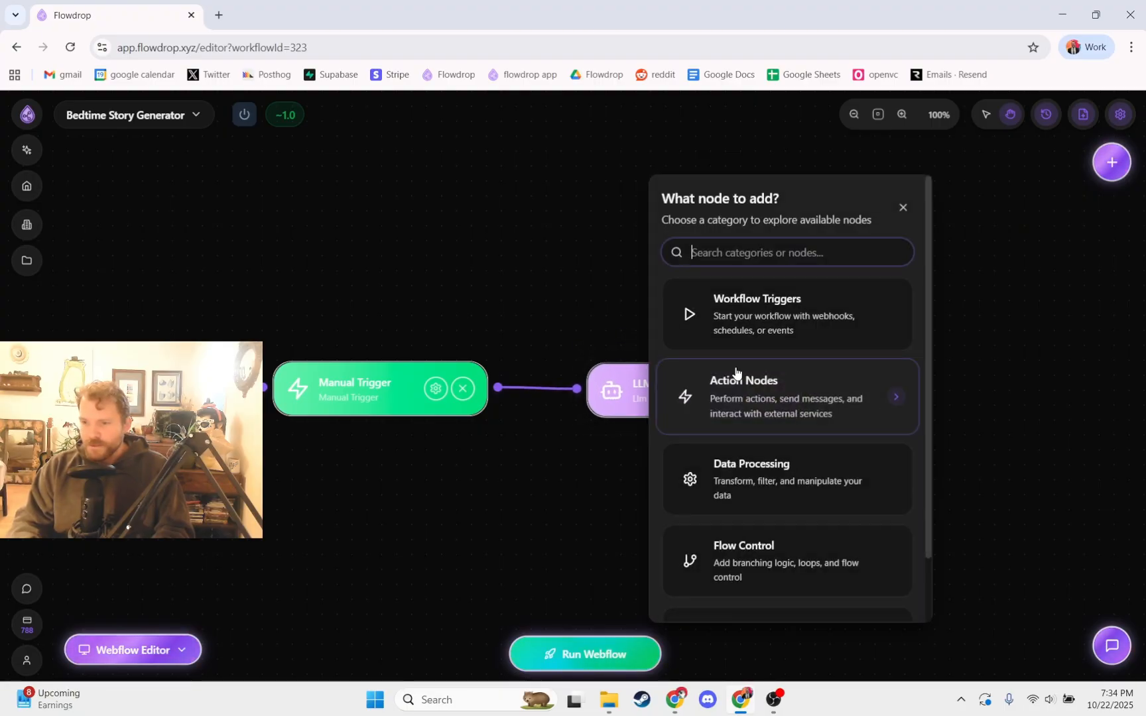
scroll(734, 376, down, 3)
click(735, 403)
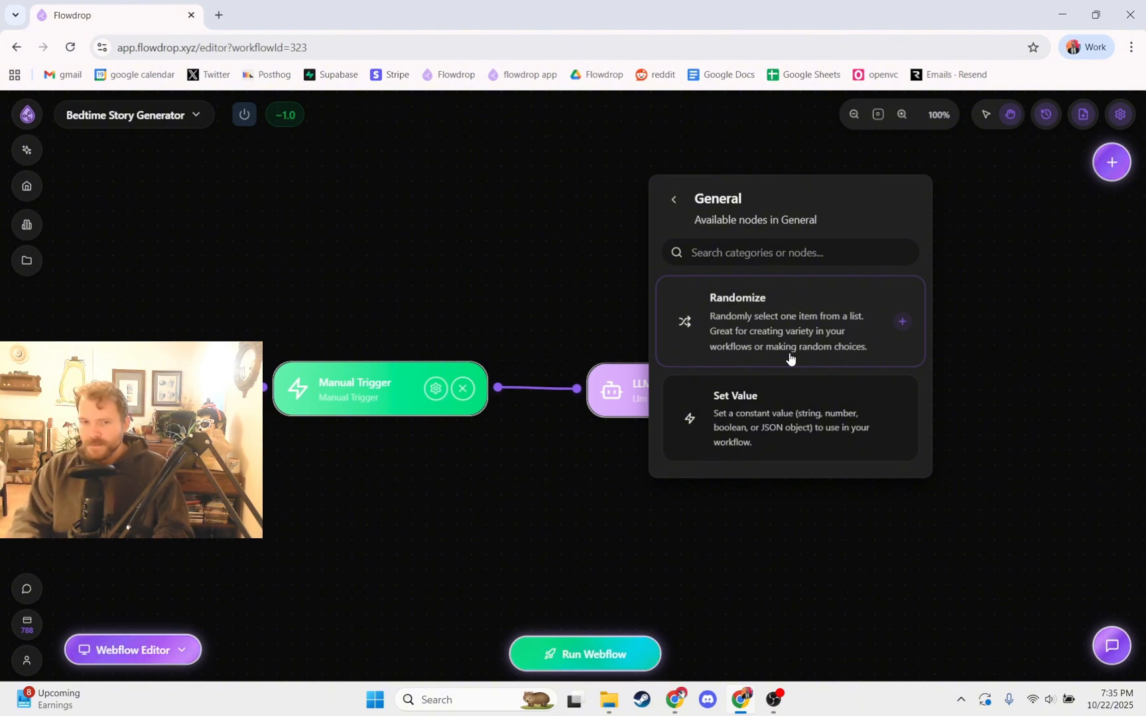
click(789, 432)
drag(808, 474, 695, 484)
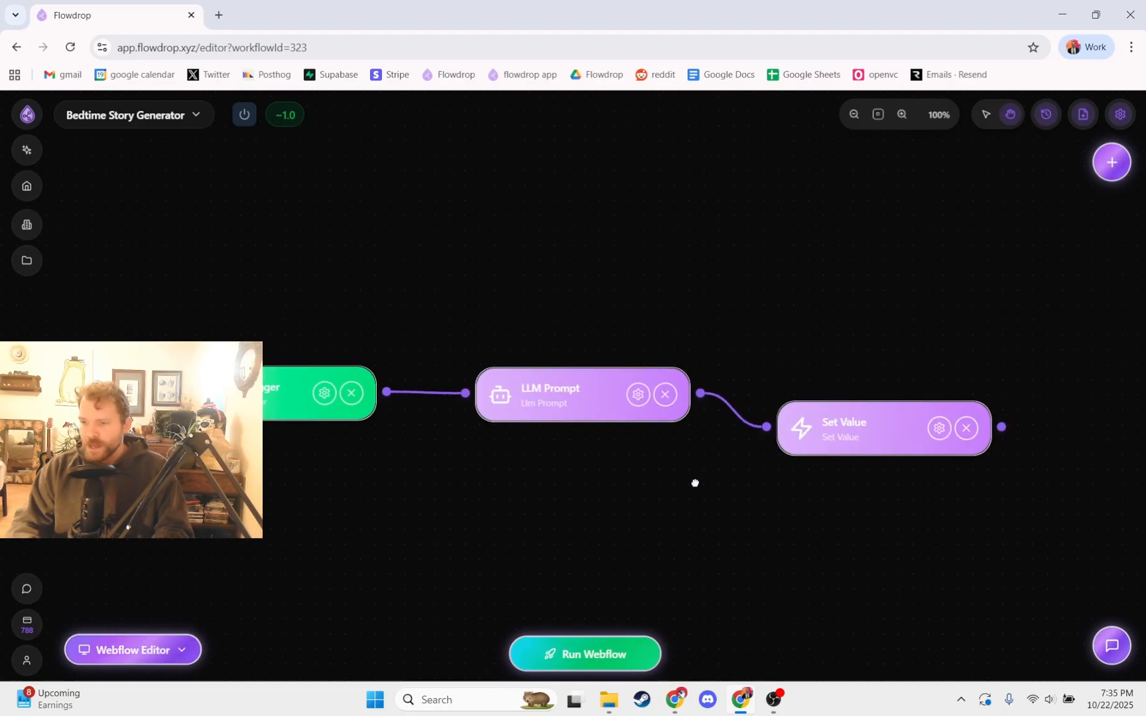
drag(804, 433, 787, 406)
drag(780, 501, 689, 483)
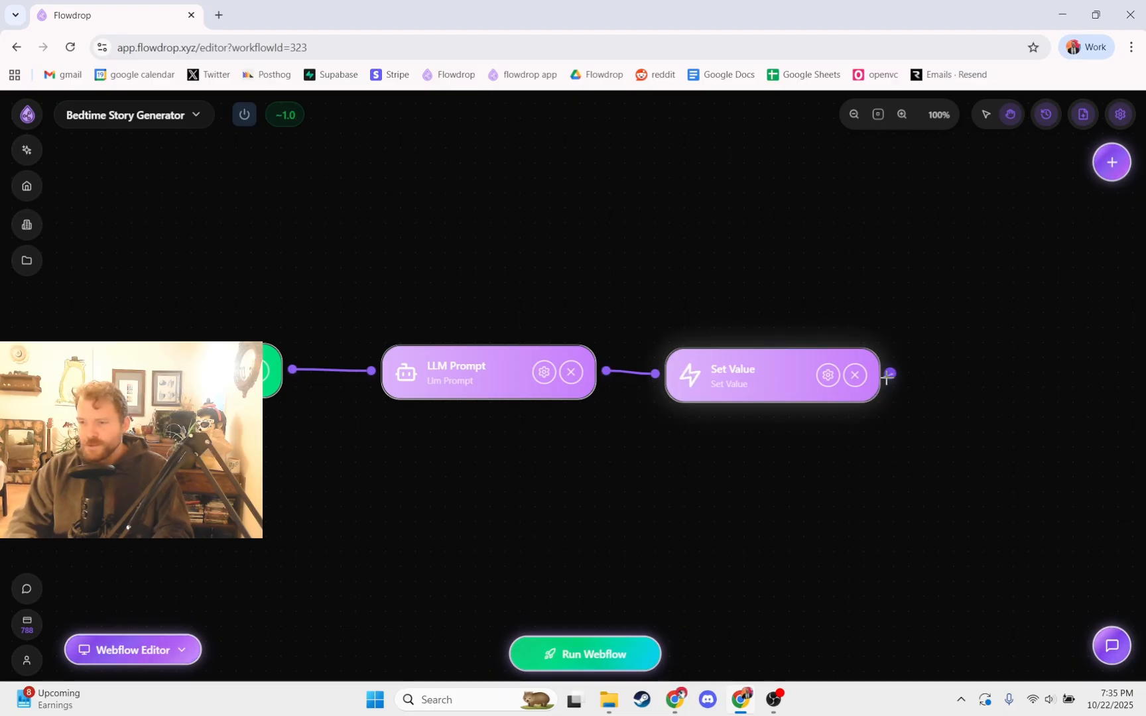
Step: Add an If-Else flow control node connected to Set Value's output and line it up with the row
drag(888, 373, 989, 397)
scroll(826, 477, down, 2)
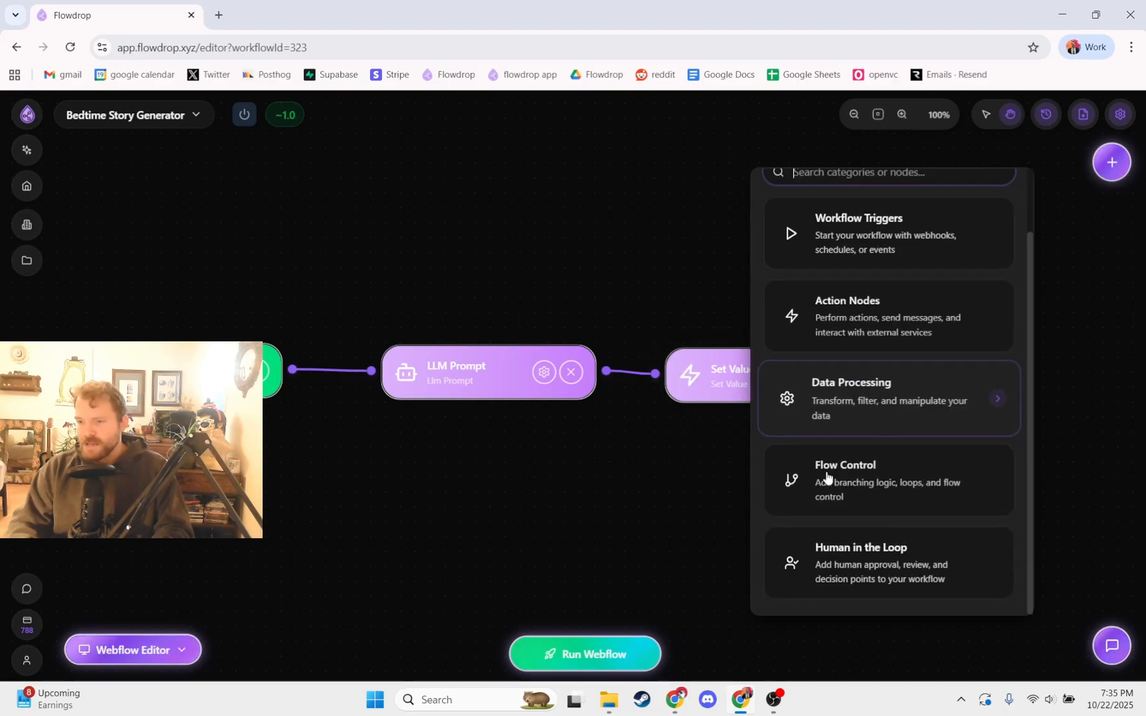
click(826, 476)
click(878, 320)
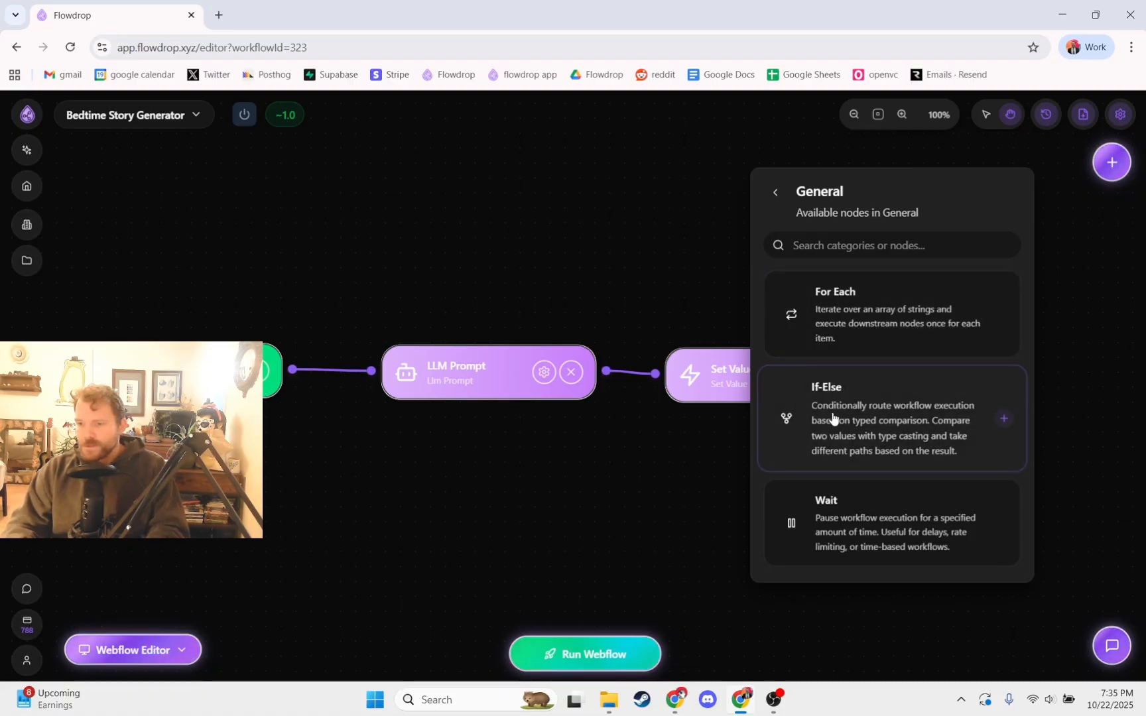
click(775, 192)
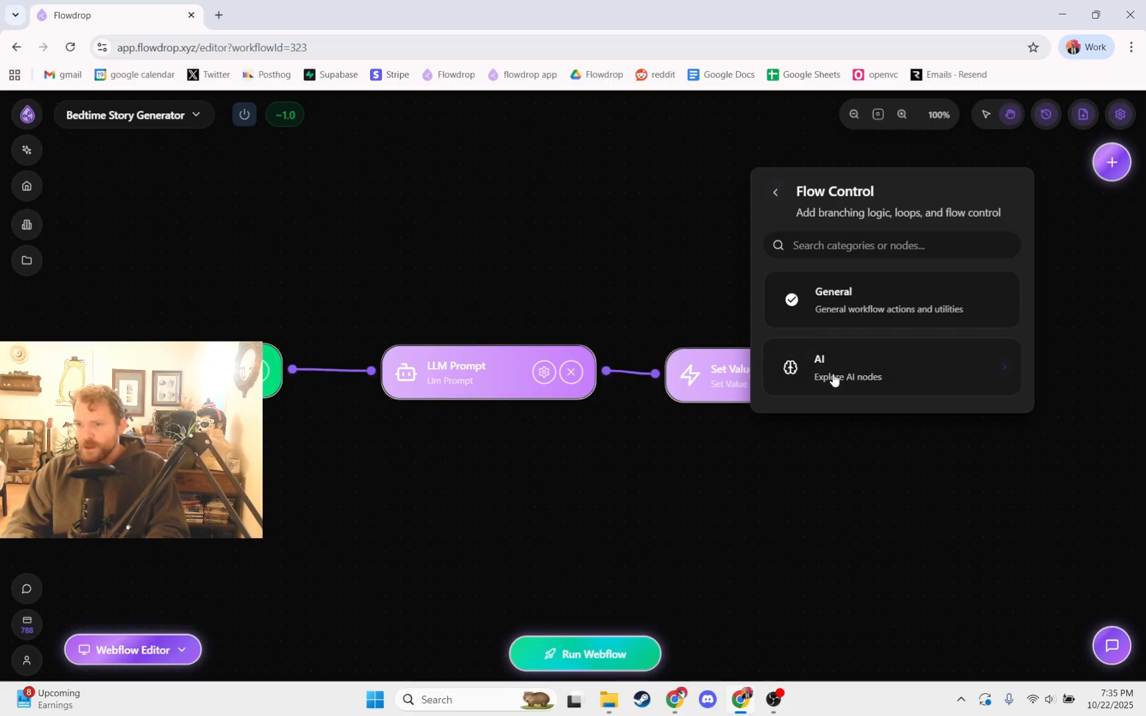
click(833, 375)
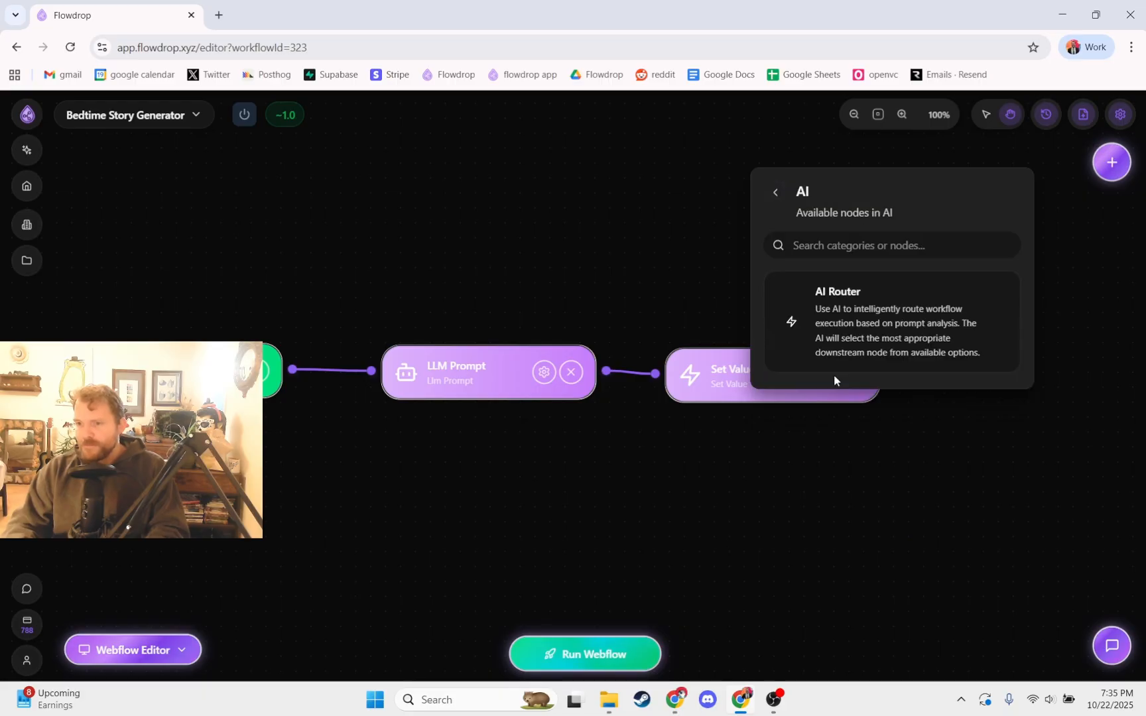
click(775, 190)
click(828, 299)
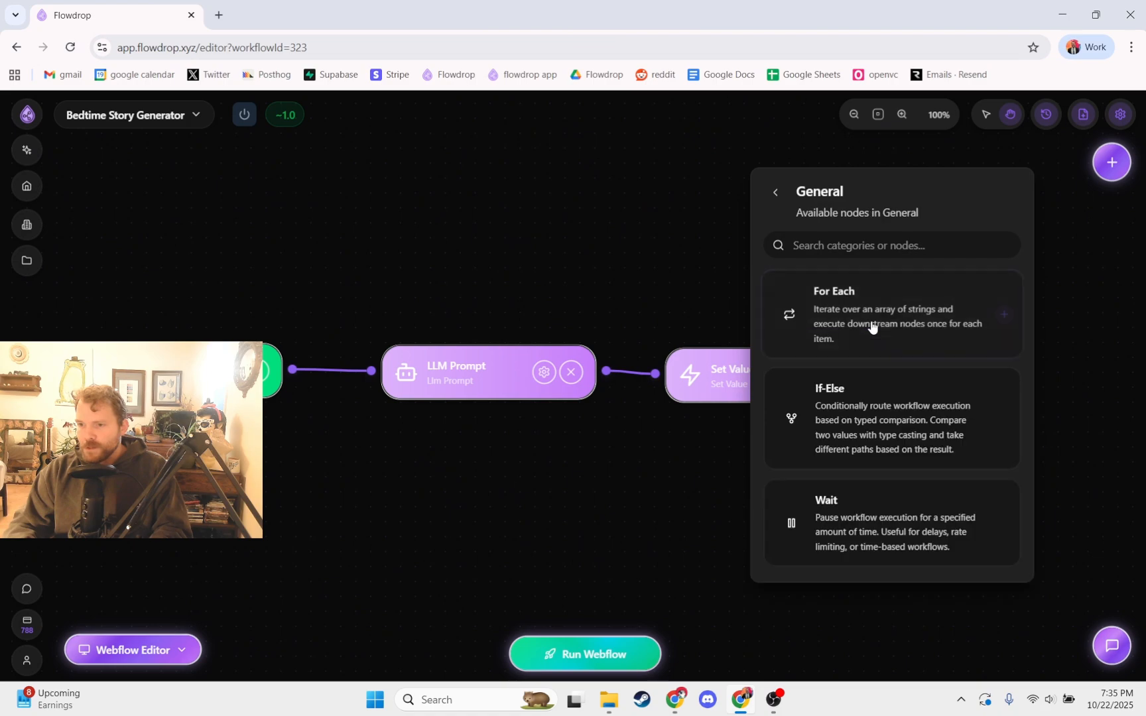
click(842, 398)
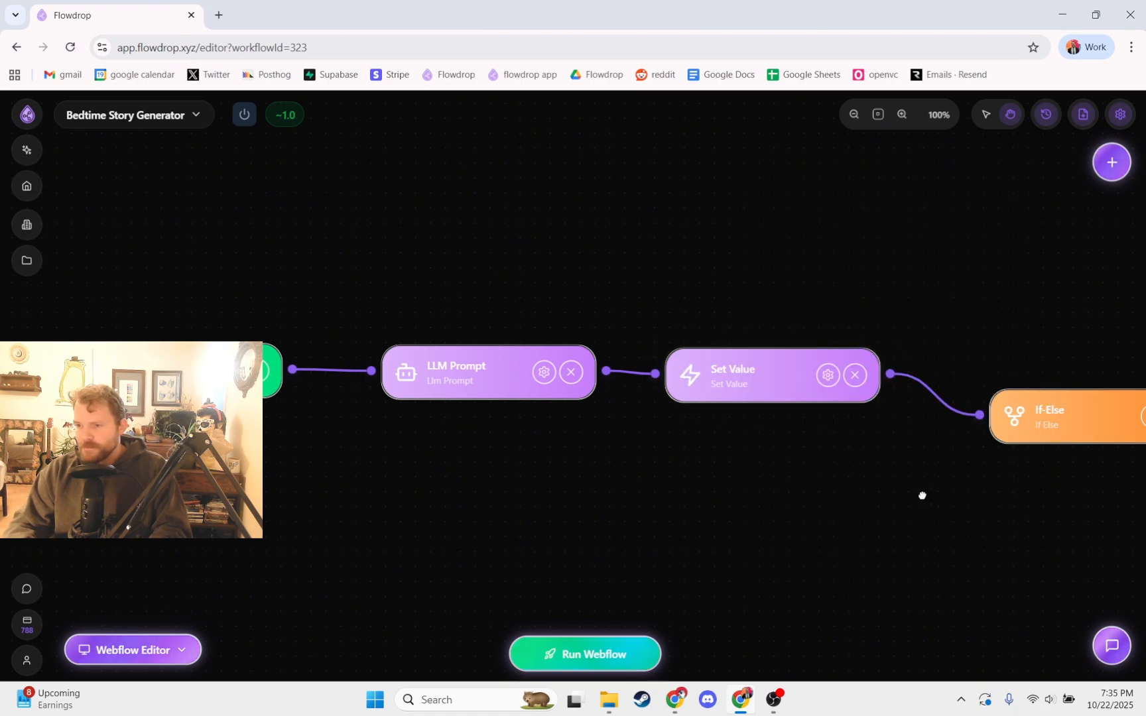
drag(921, 495, 686, 470)
drag(806, 393, 785, 355)
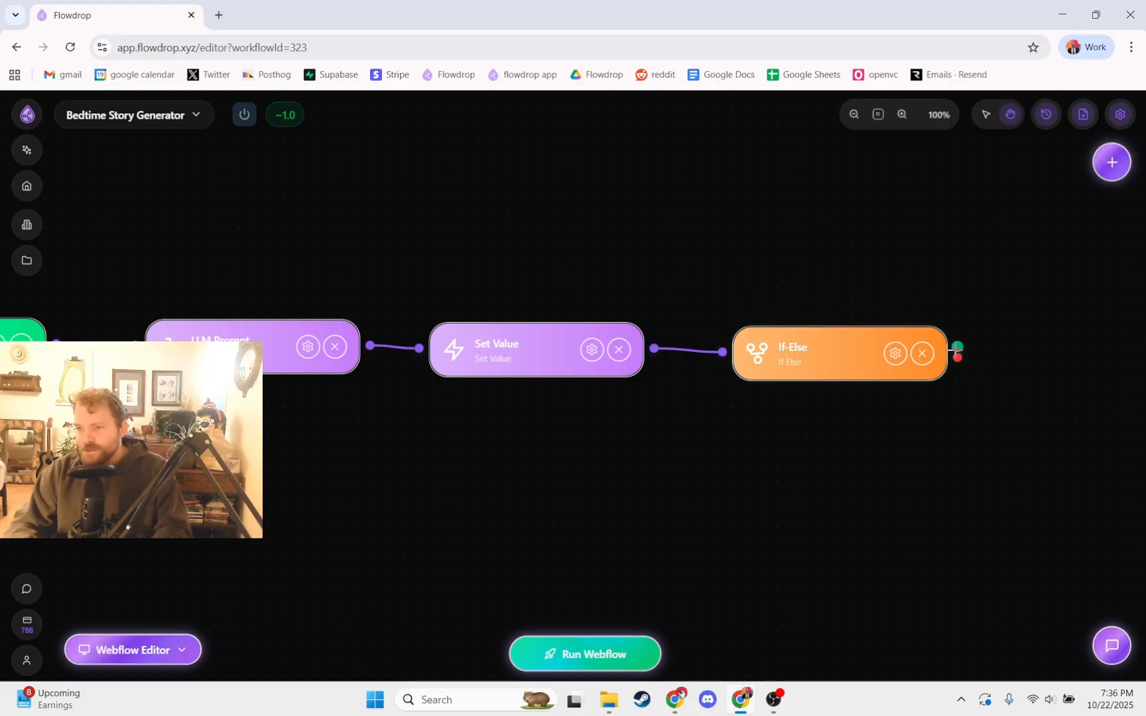
Step: Add a Human Approval (Email) node from the Human in the Loop category, connected to the If-Else node's green output
drag(957, 346, 1015, 312)
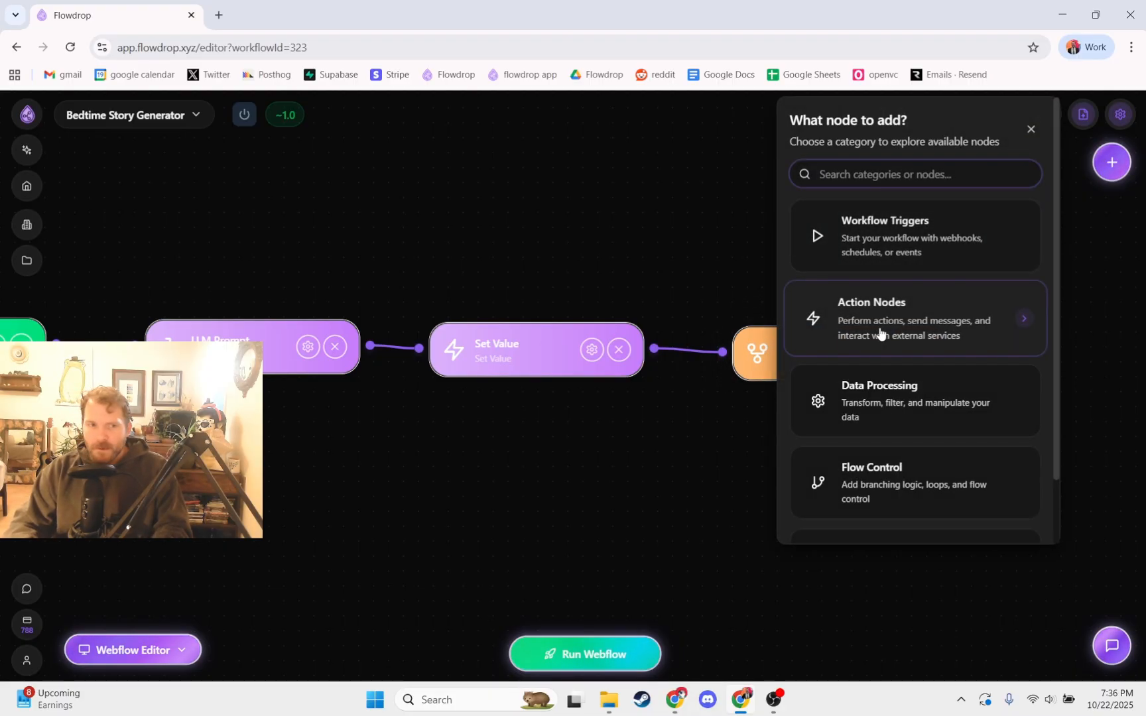
scroll(865, 404, down, 2)
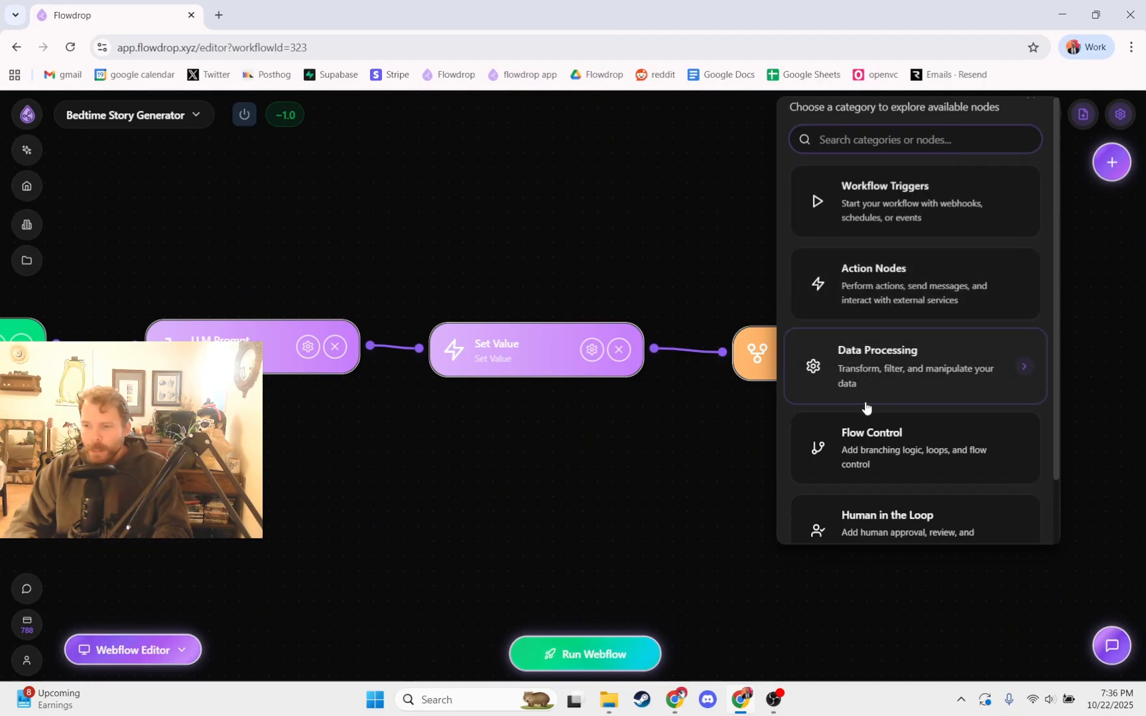
click(907, 505)
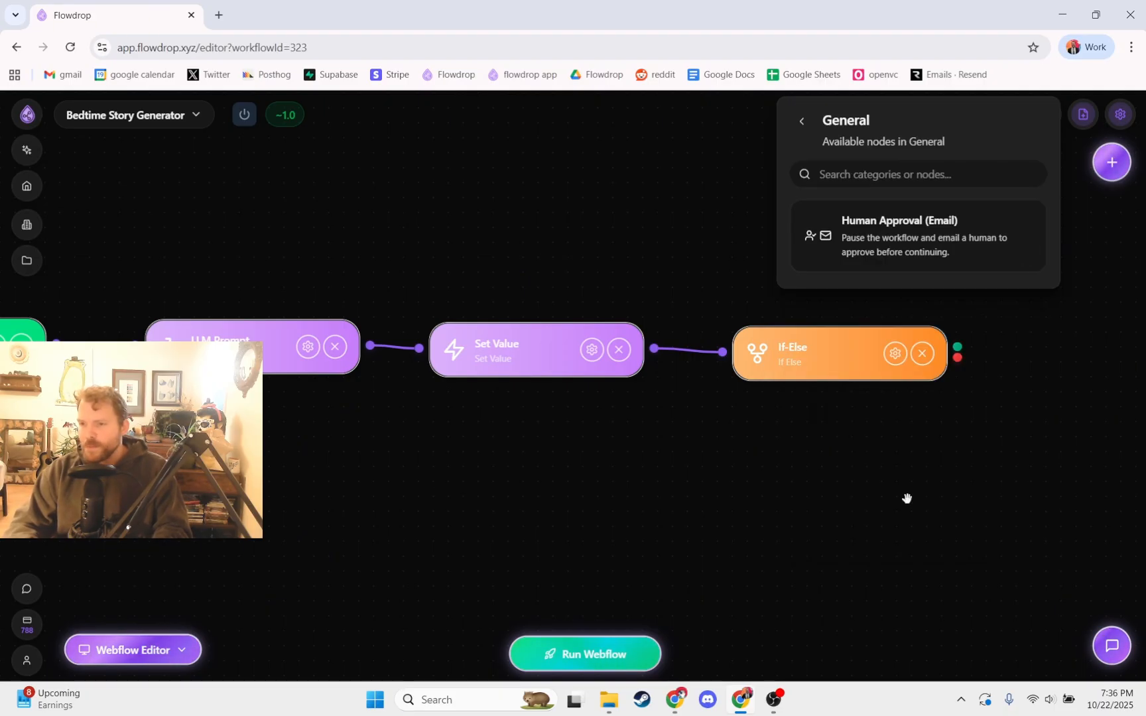
click(906, 239)
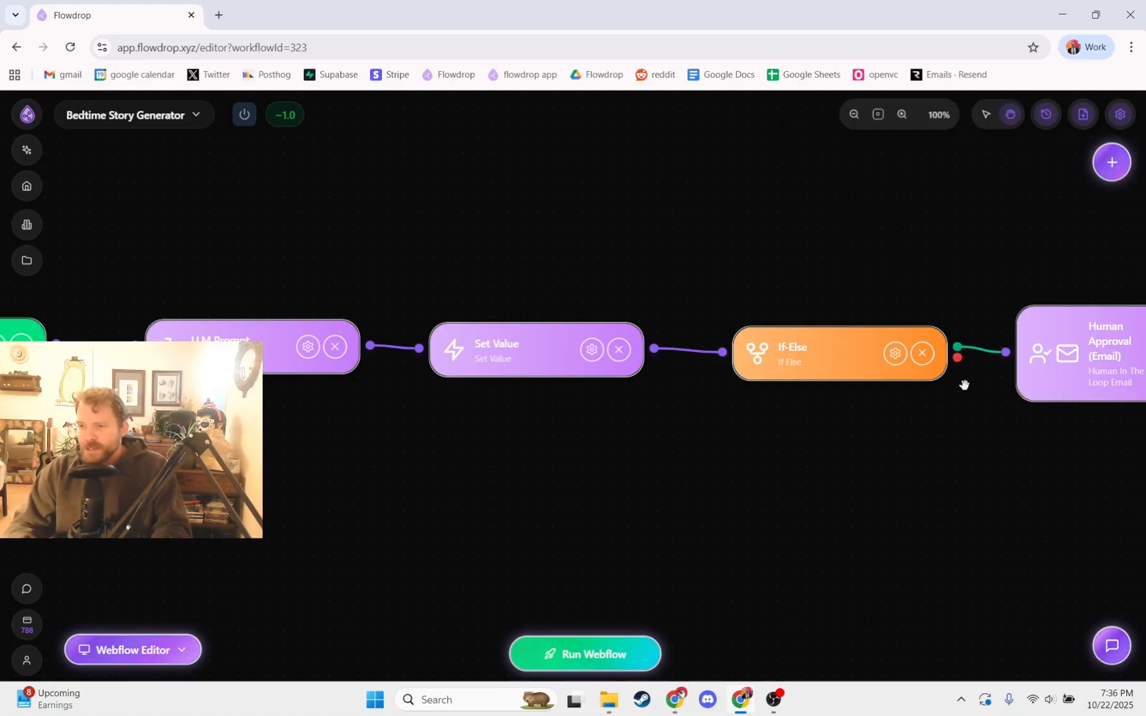
Step: Reposition the If-Else and Human Approval (Email) nodes so the green connection between them runs nearly level
drag(949, 435, 644, 411)
mouse_move(767, 325)
mouse_down()
mouse_move(766, 356)
mouse_move(776, 340)
mouse_up()
drag(470, 344, 461, 354)
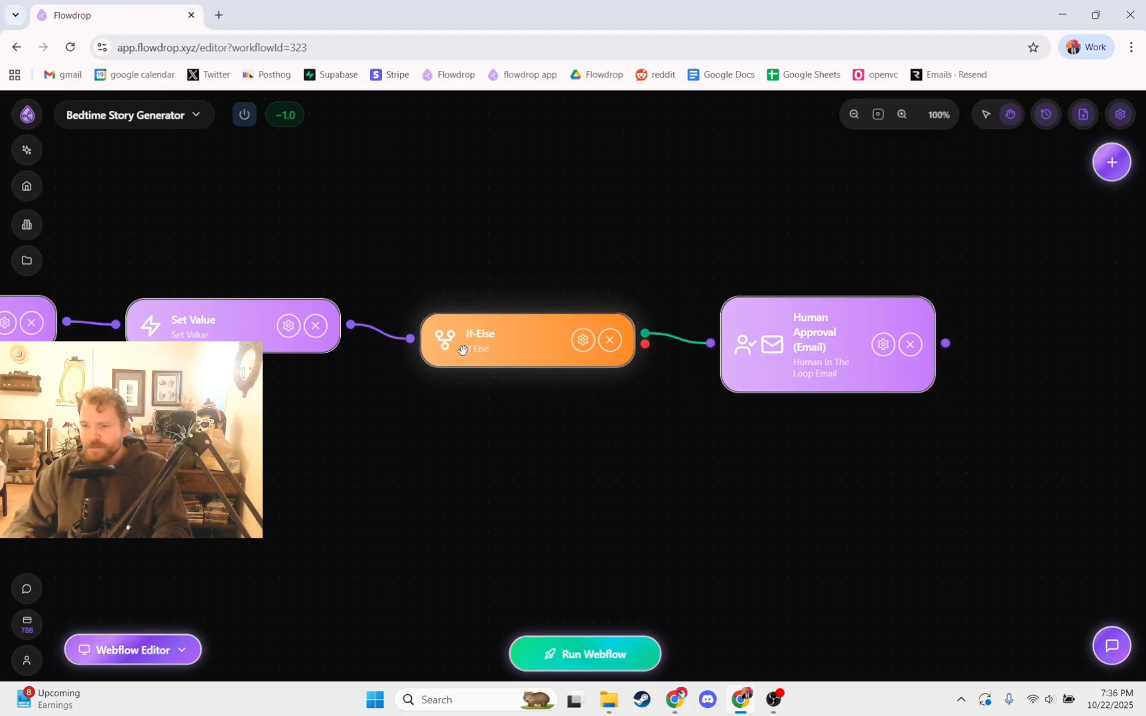
drag(815, 440, 692, 460)
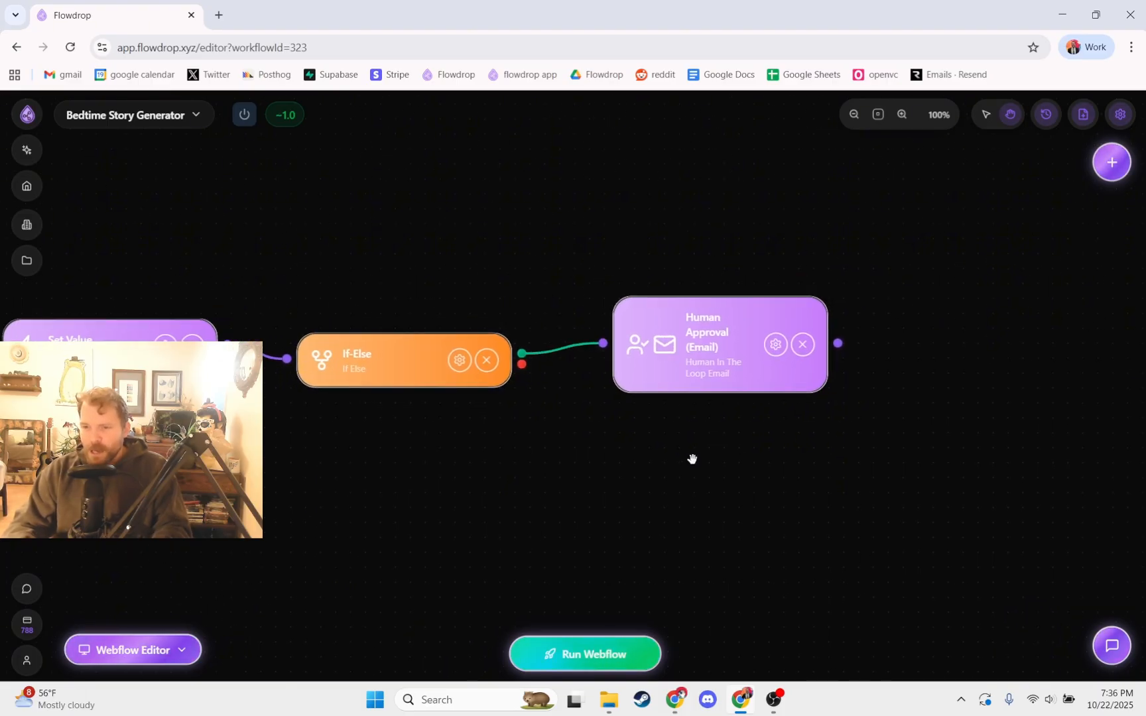
mouse_move(697, 340)
mouse_down()
mouse_move(690, 351)
mouse_move(710, 349)
mouse_up()
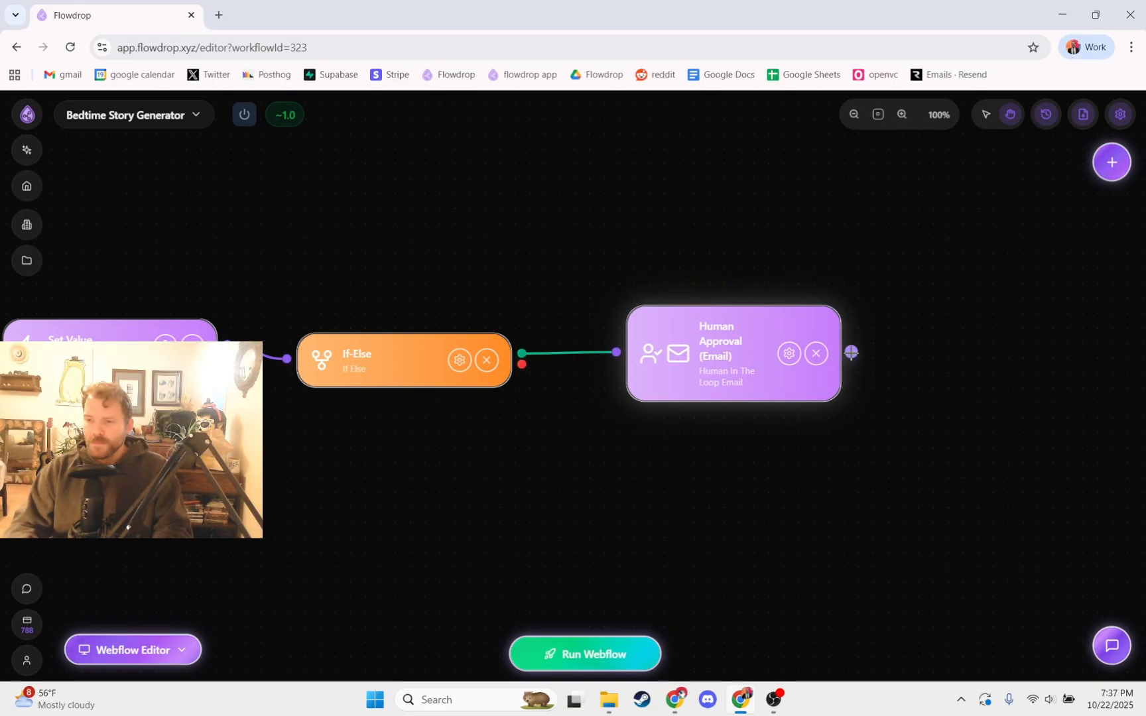
Step: Add a Discord Send Message action node connected to the Human Approval (Email) node's output and place it roughly level with the row
drag(757, 429, 730, 440)
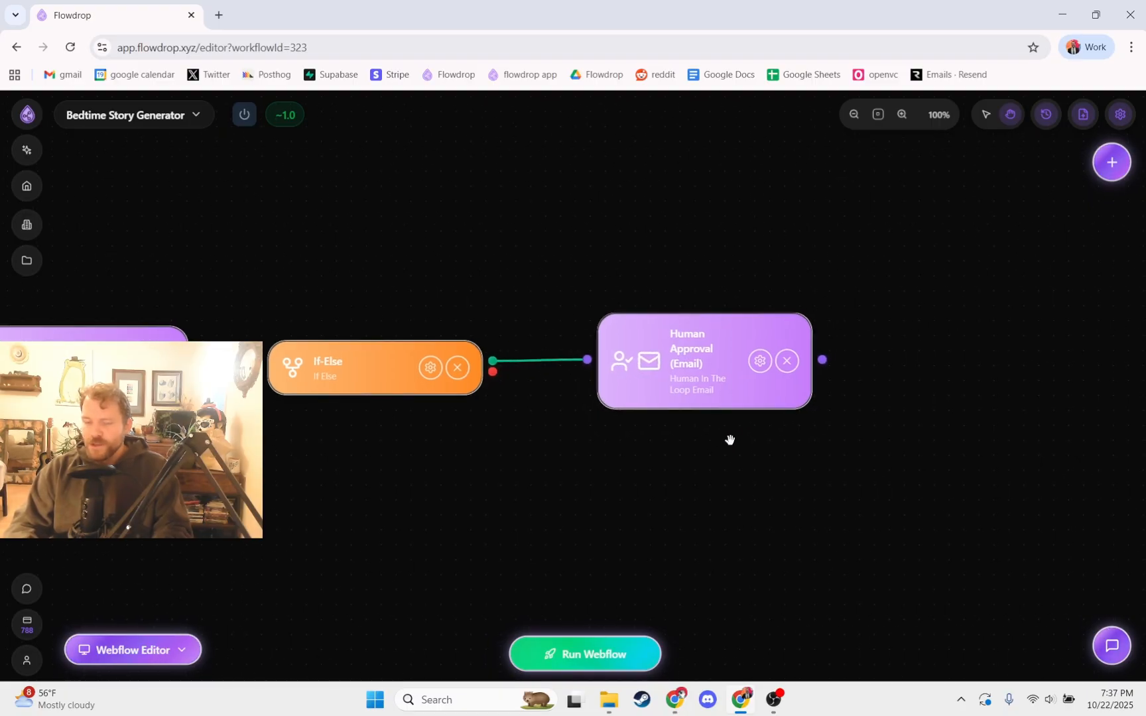
scroll(730, 440, down, 4)
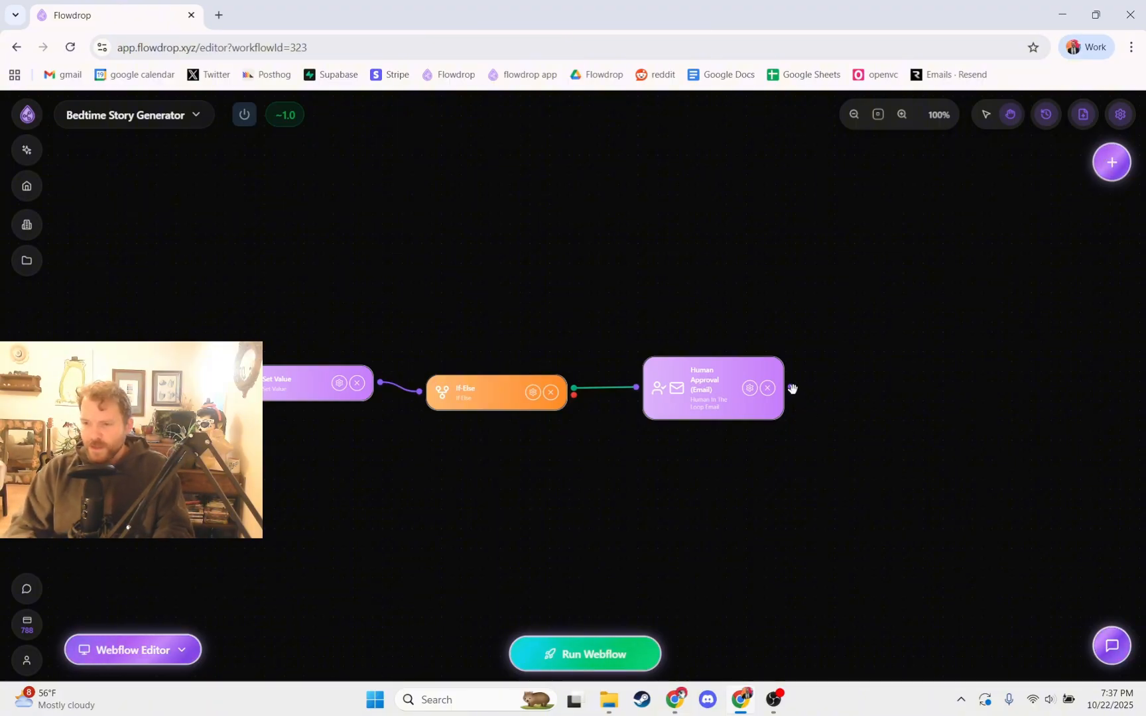
drag(746, 448, 694, 452)
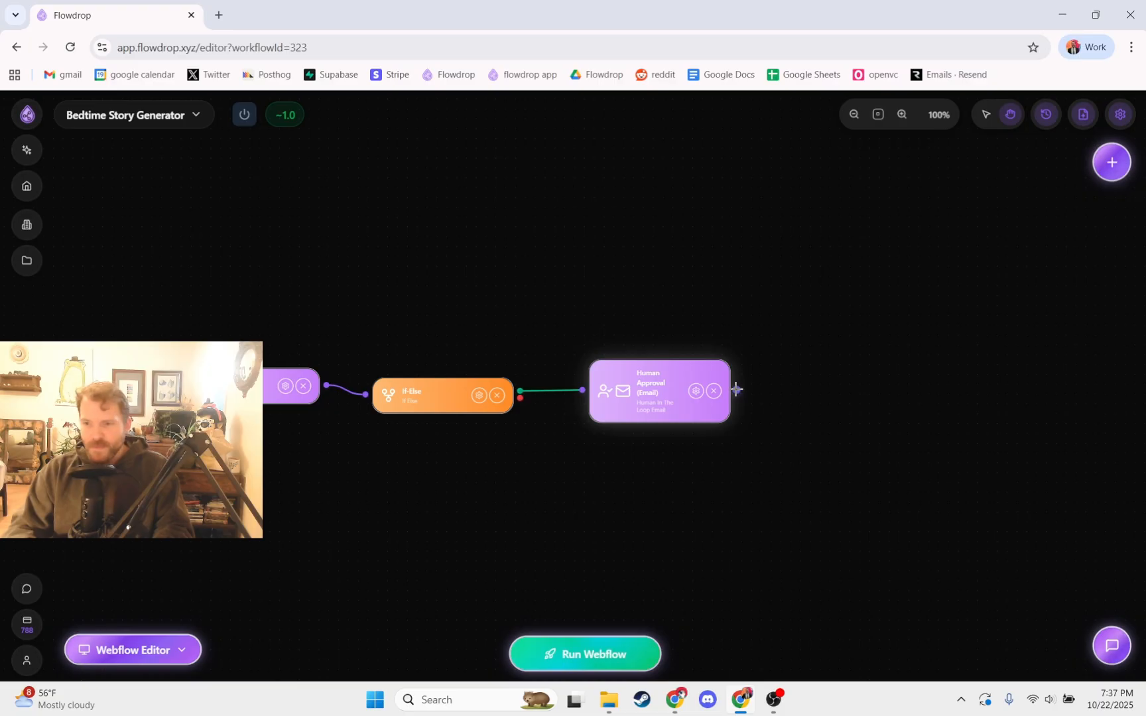
drag(735, 389, 804, 390)
scroll(726, 491, down, 1)
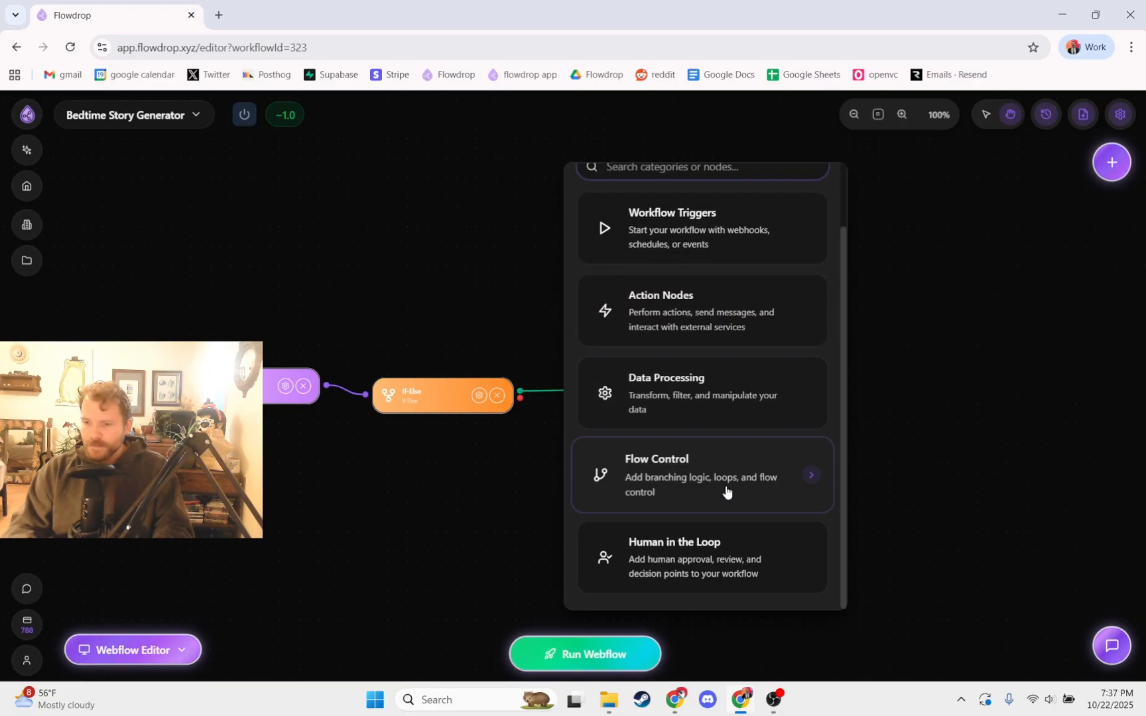
click(706, 307)
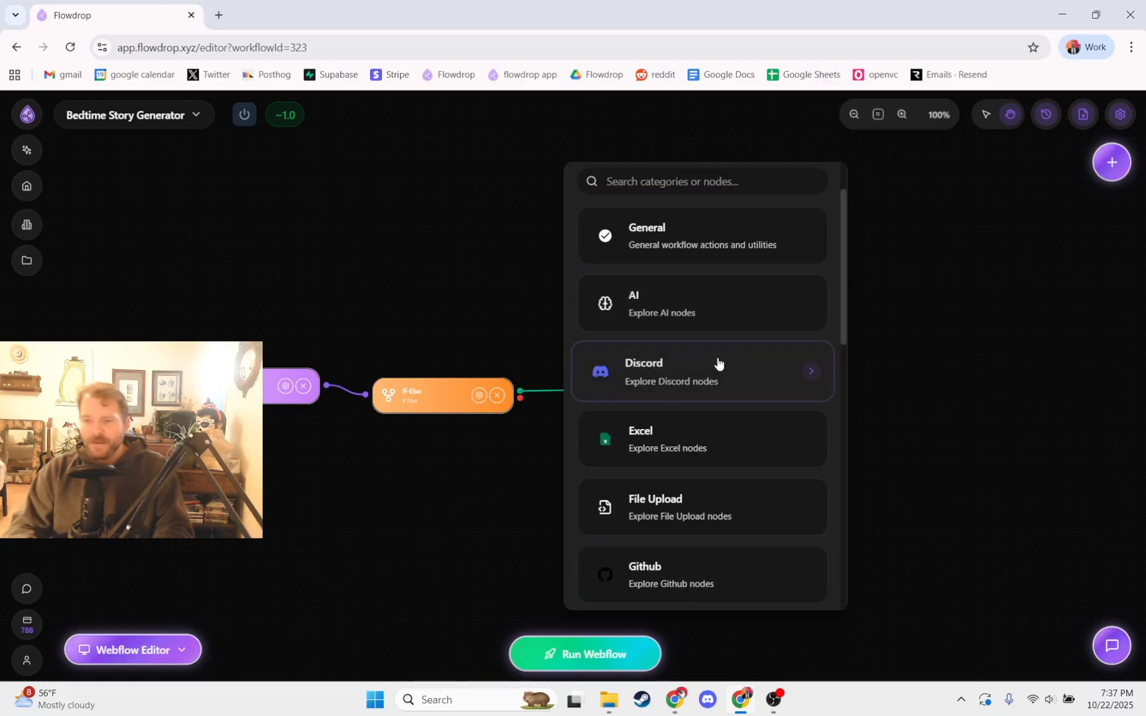
click(717, 362)
click(718, 325)
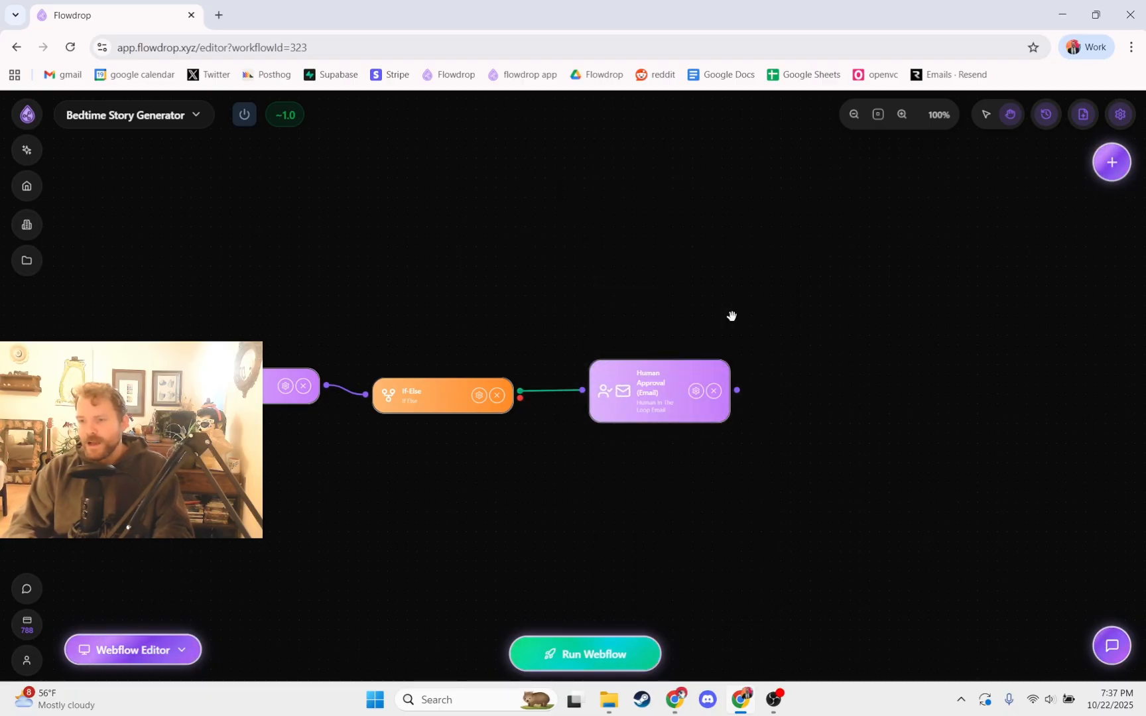
drag(852, 406, 857, 381)
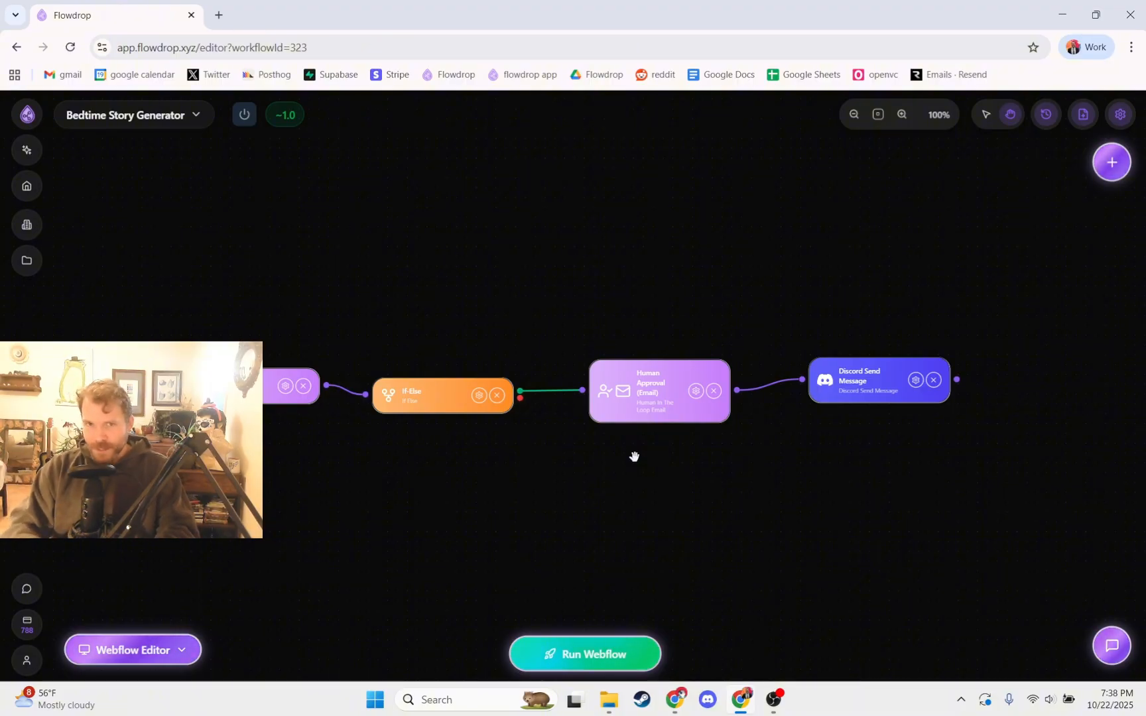
click(773, 699)
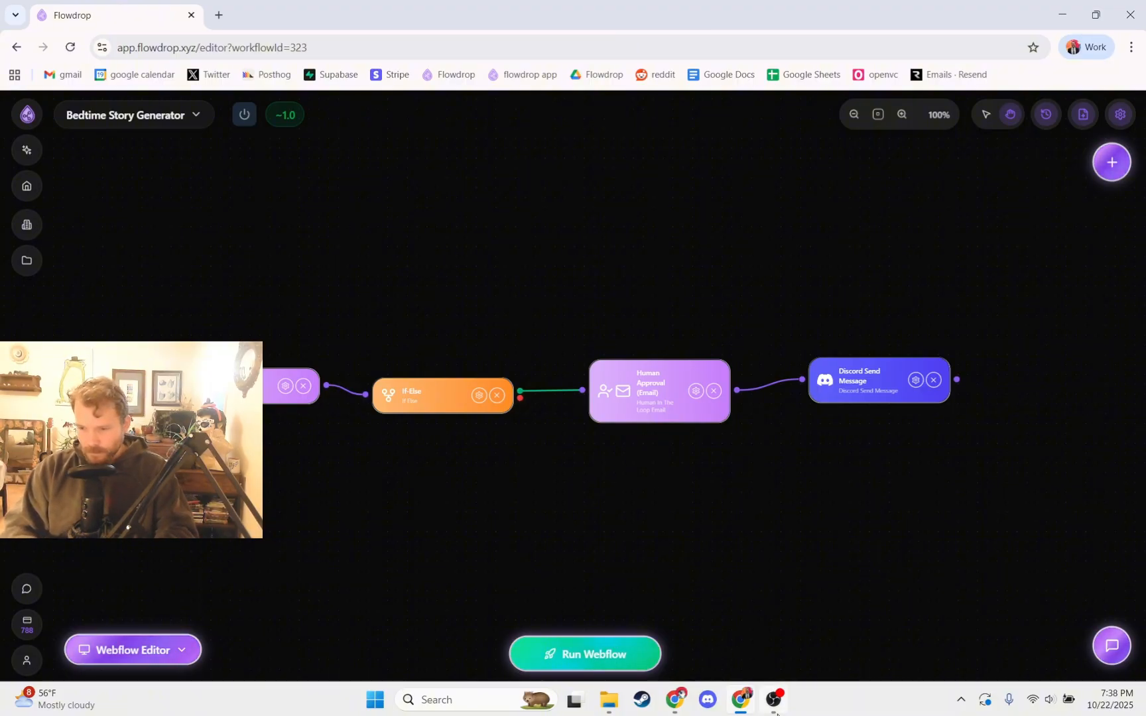